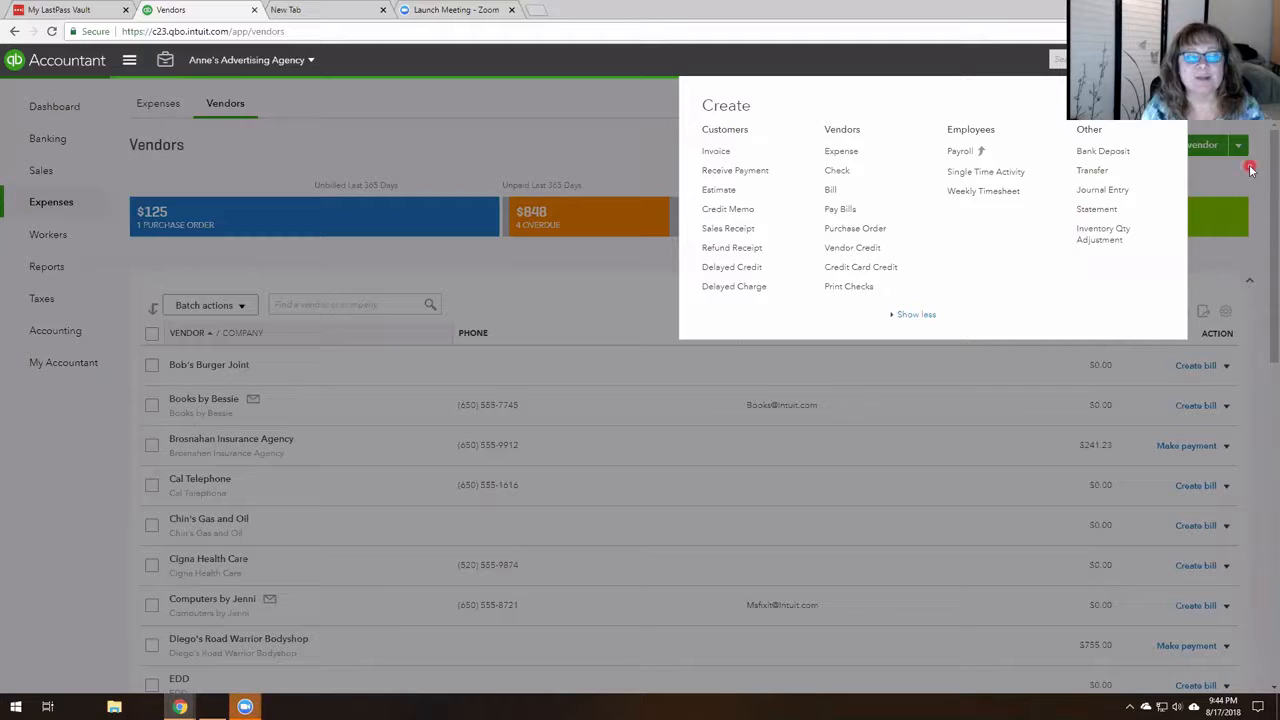
left_click(1078, 190)
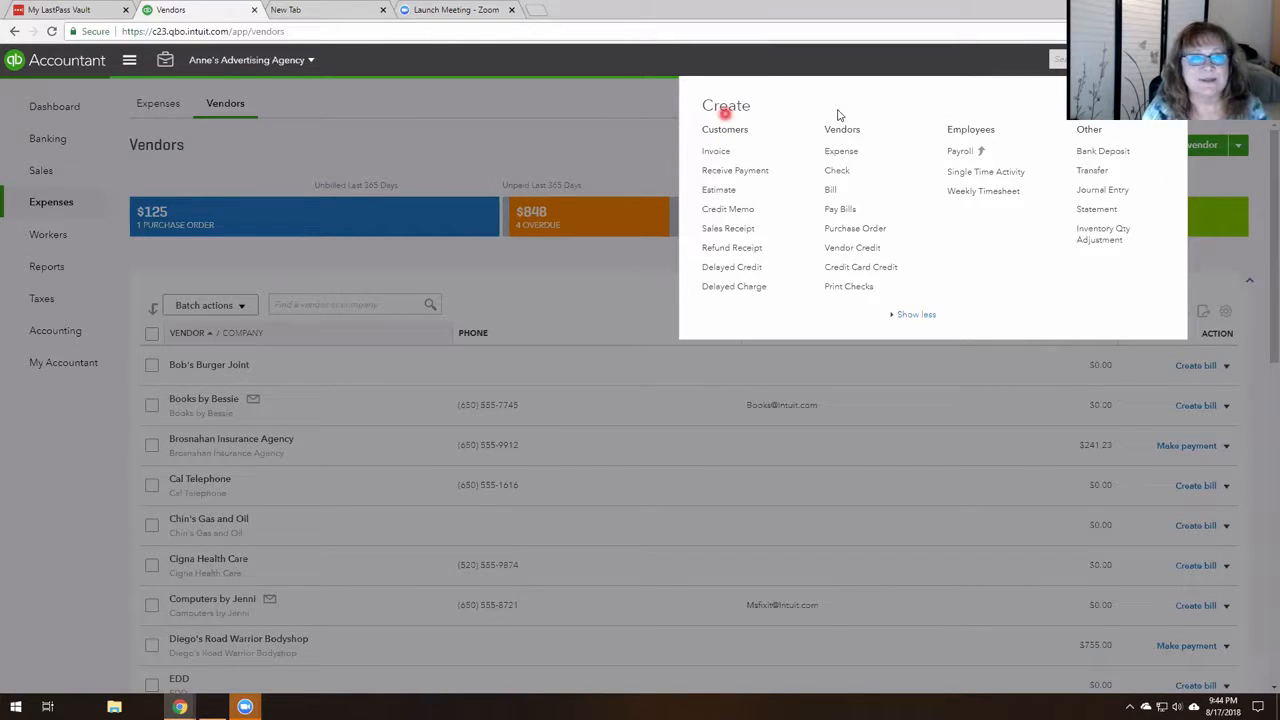
left_click(516, 121)
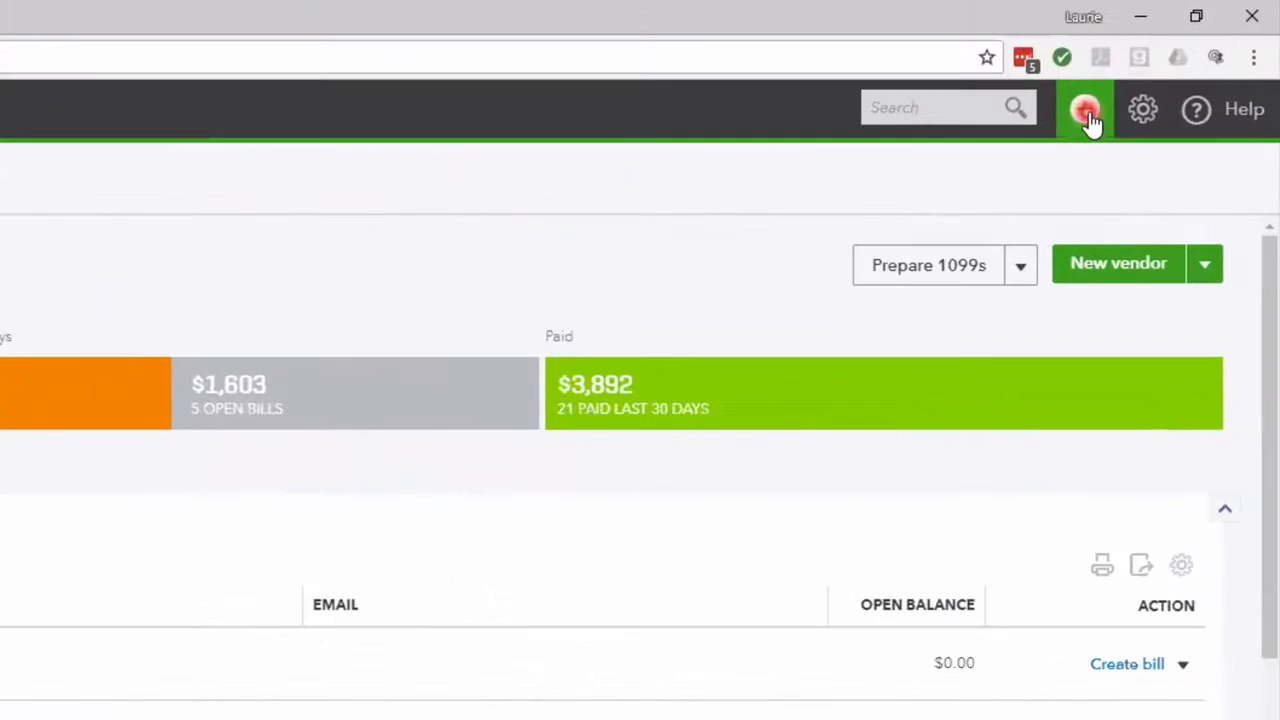
- Create a new purchase order with Books by Bessie as the vendor
left_click(1086, 112)
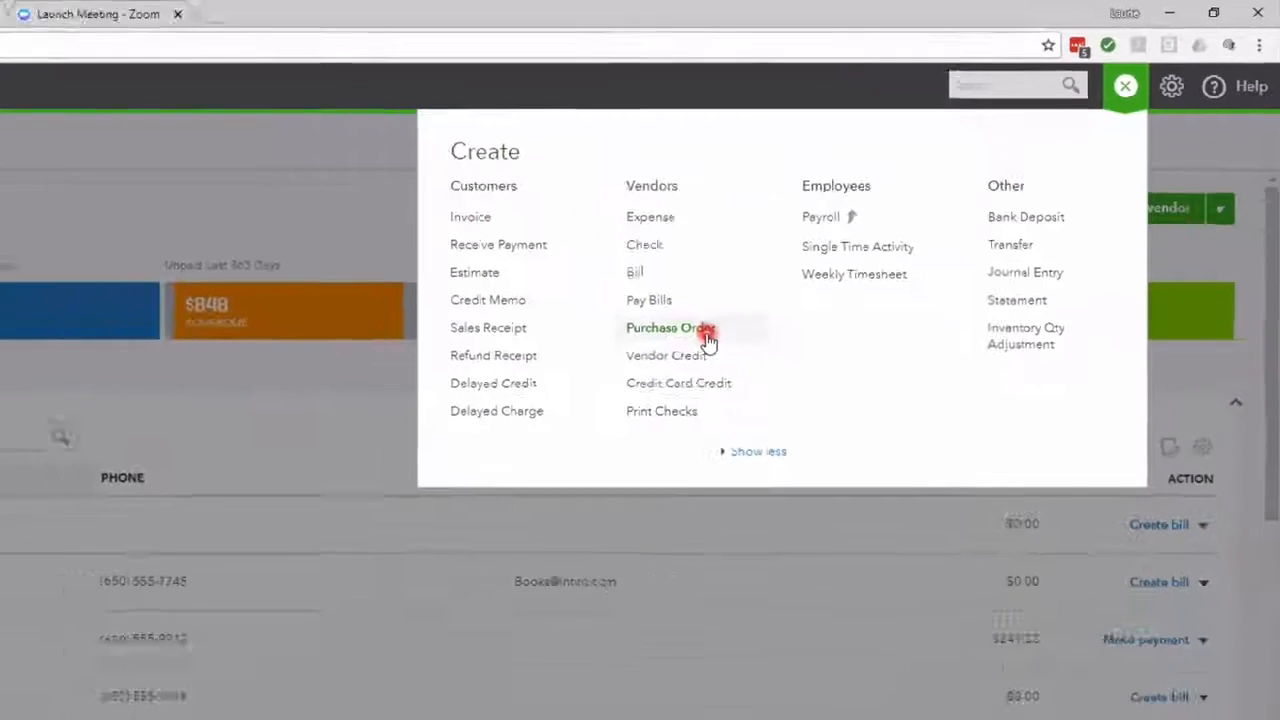
left_click(556, 428)
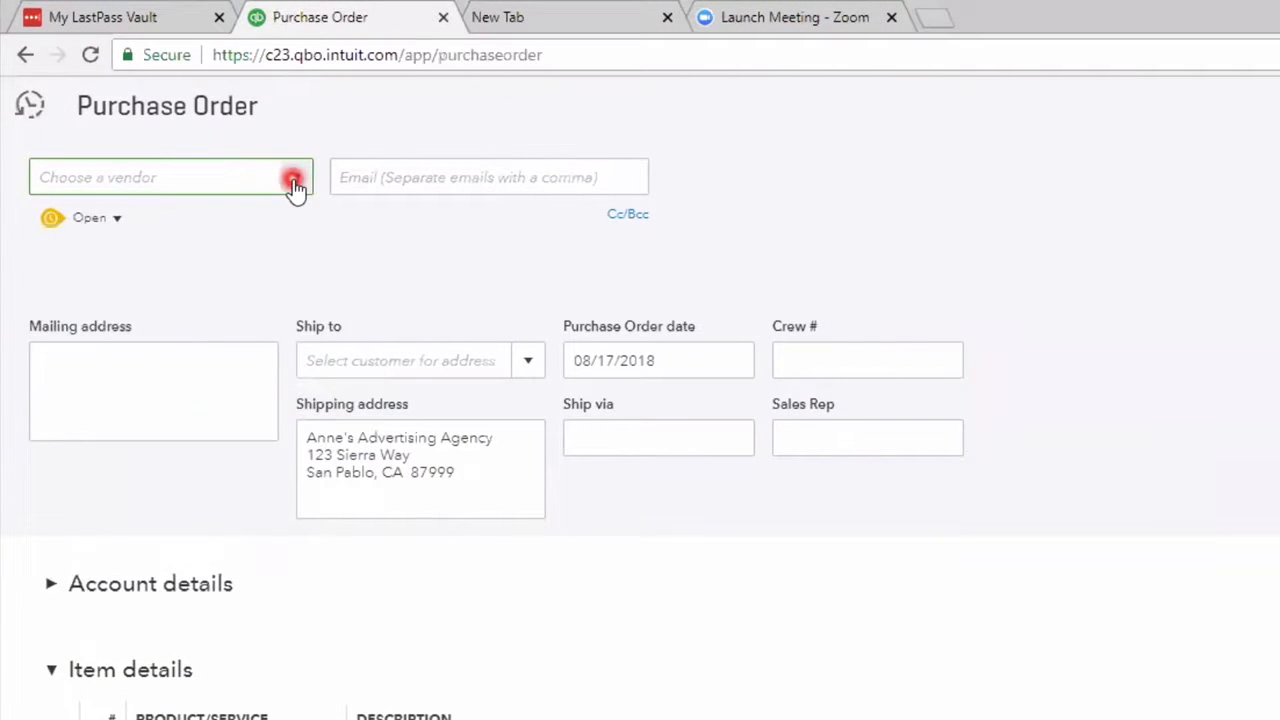
left_click(294, 182)
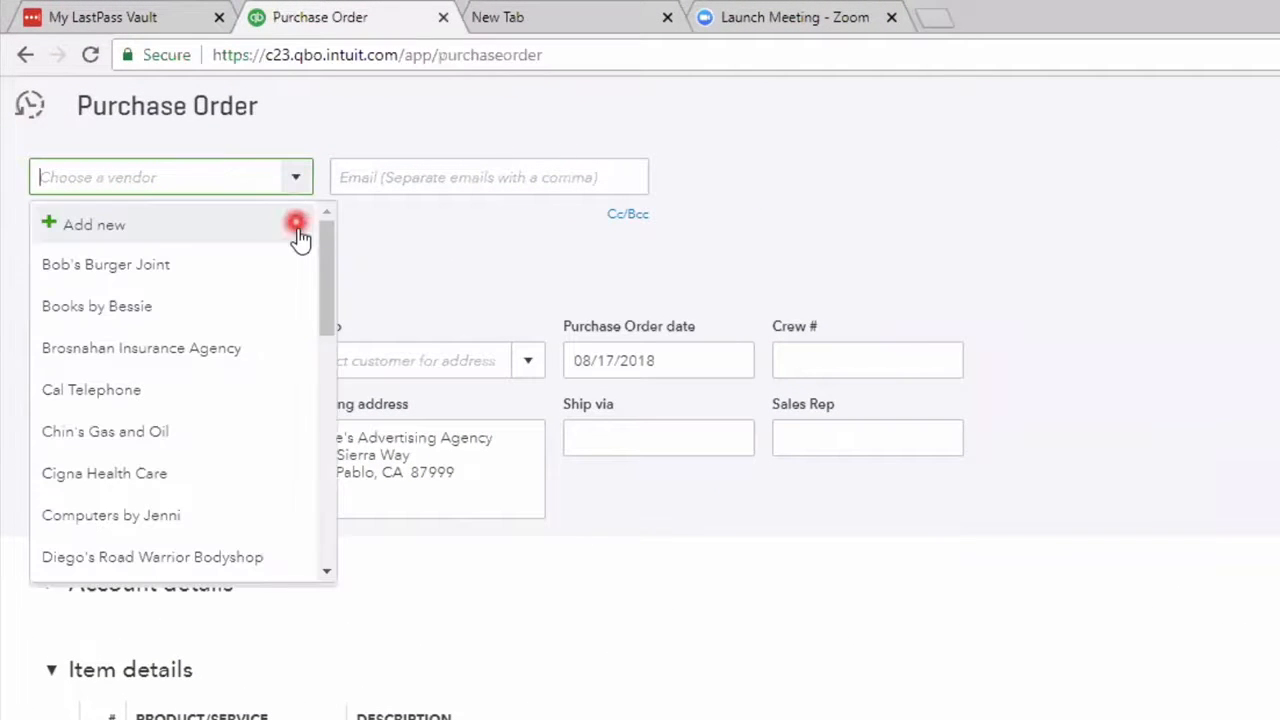
left_click(100, 306)
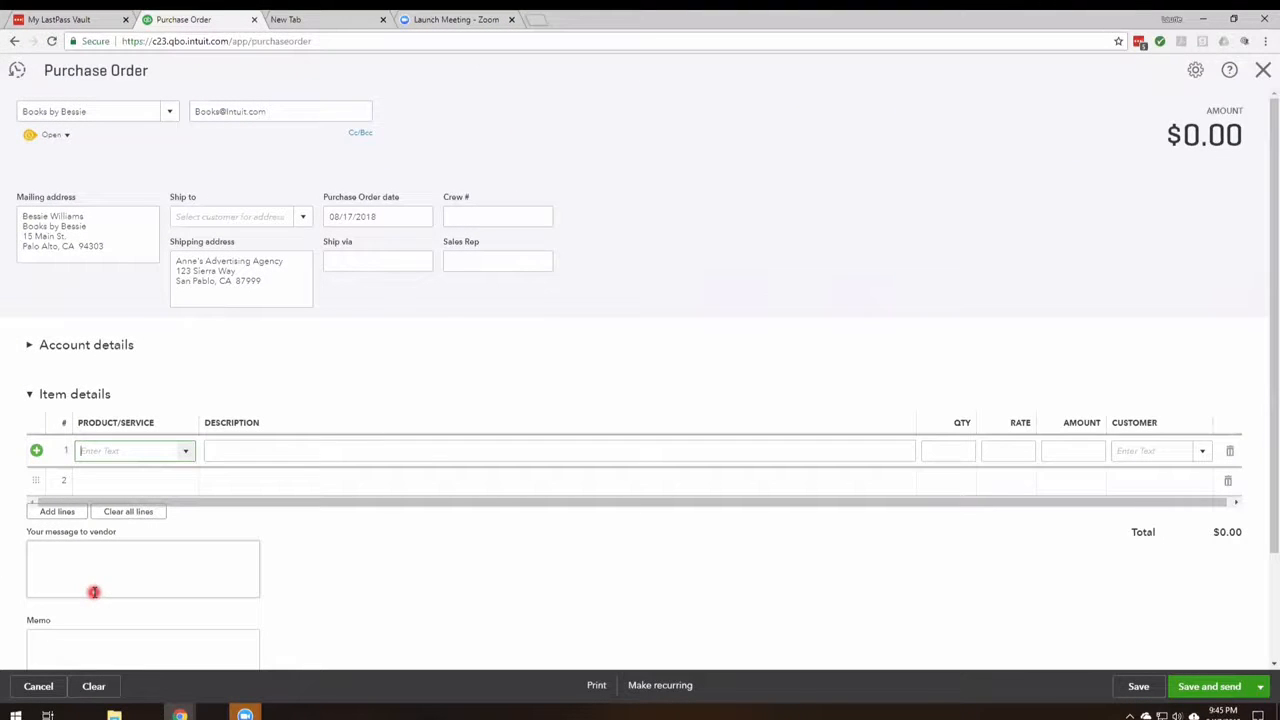
- Start adding a new product of type Service from the first item line of the purchase order
type("0")
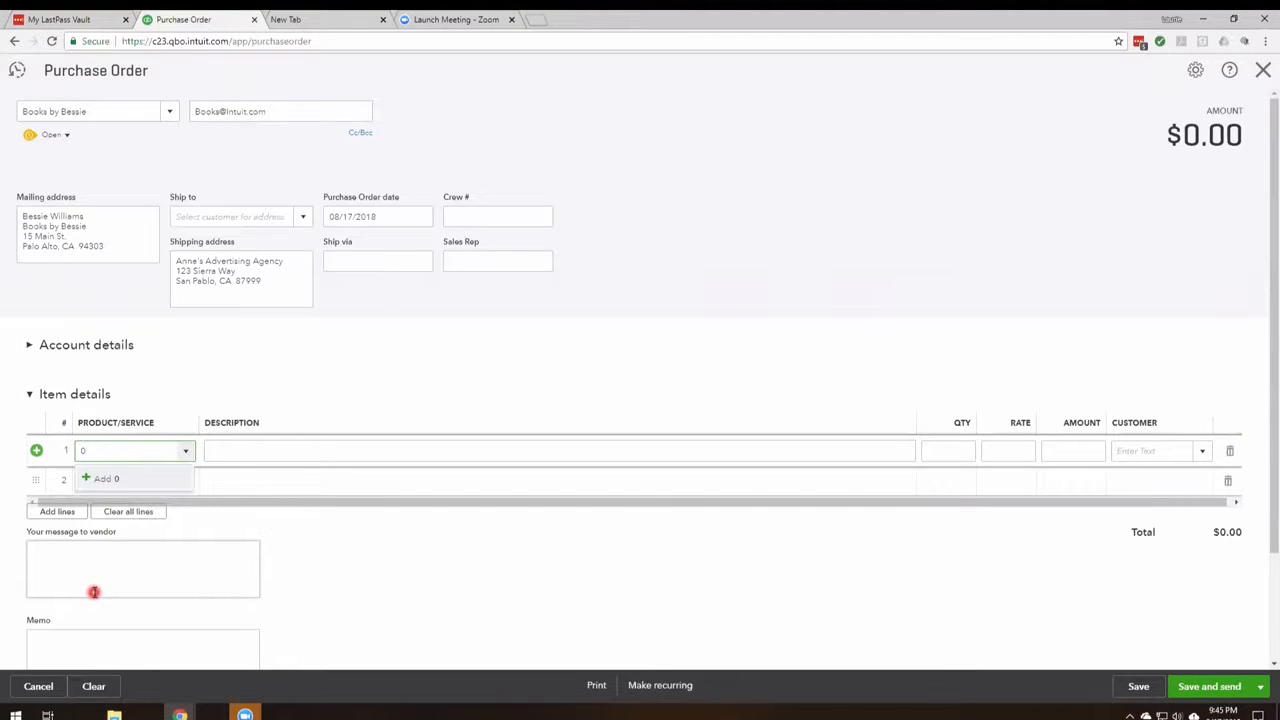
key("BackSpace")
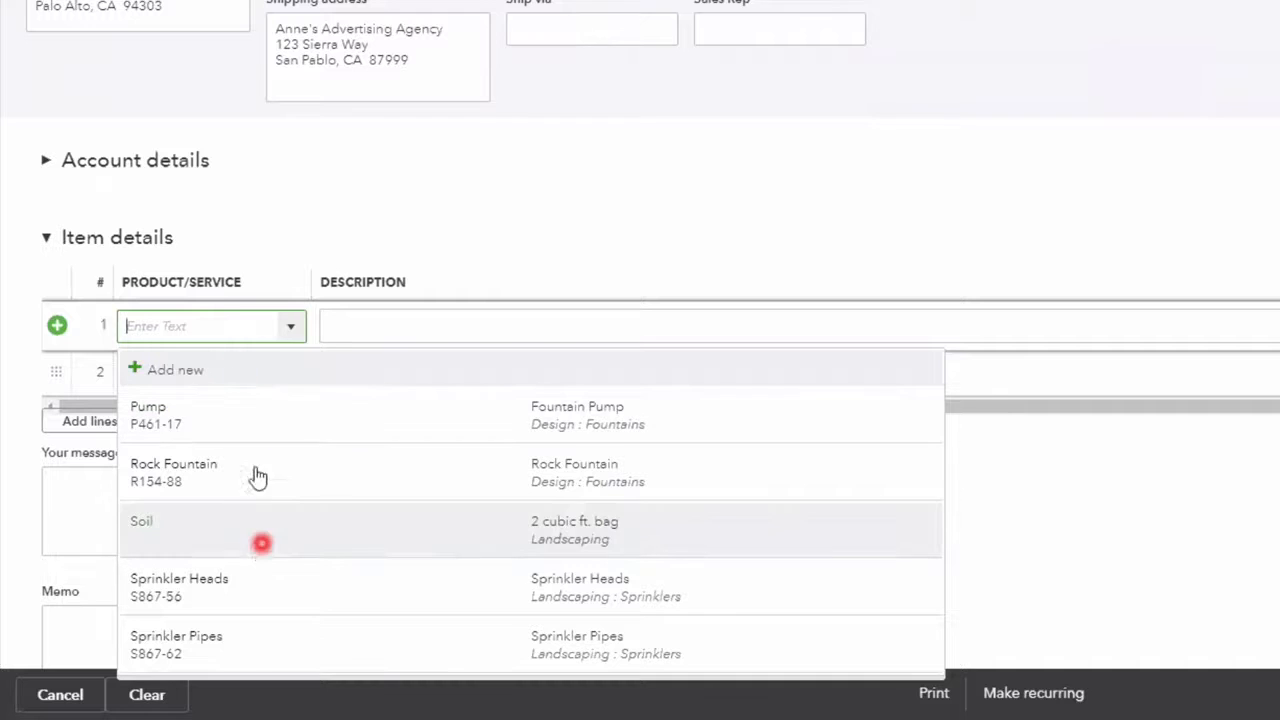
left_click(243, 378)
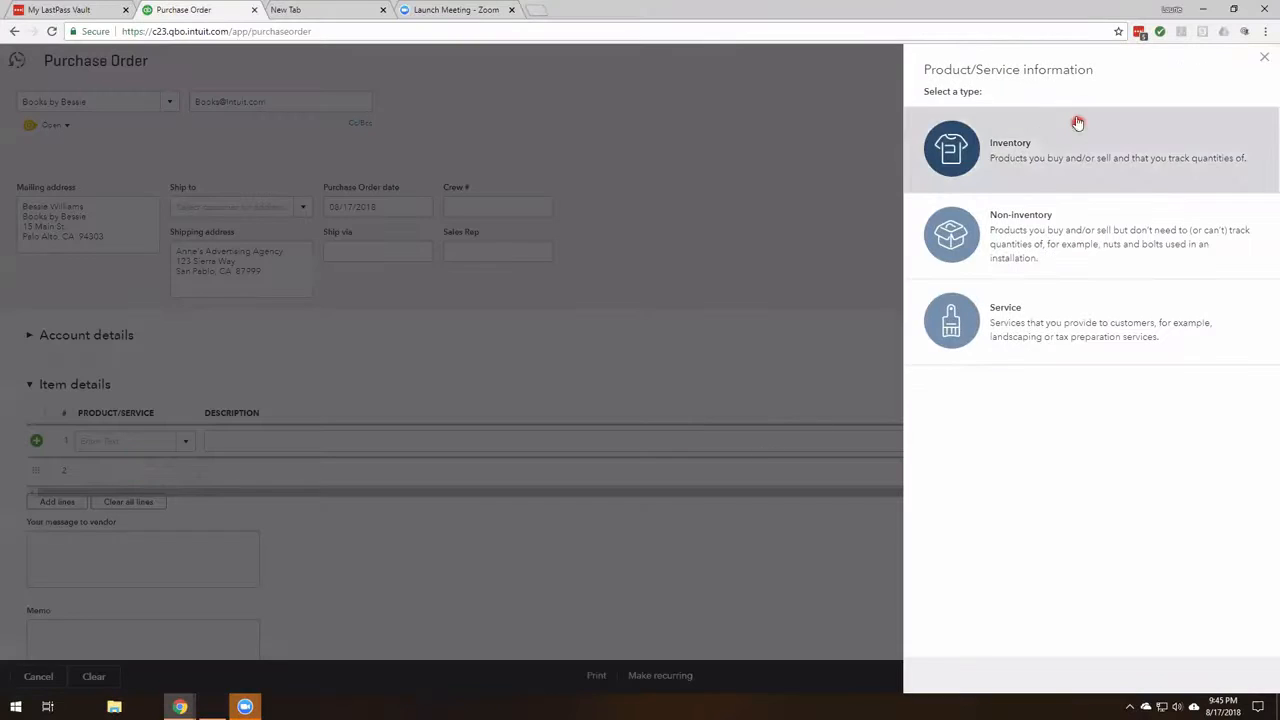
left_click(1042, 312)
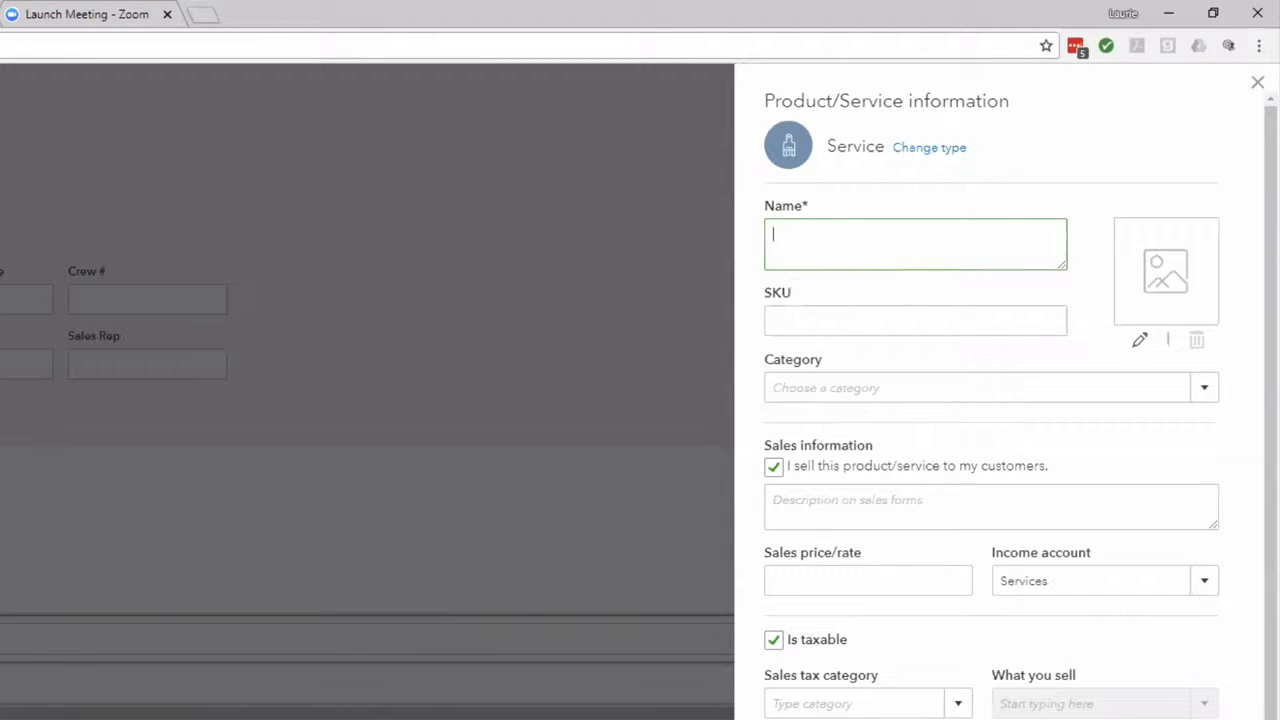
- Name the new service item Continue Education Books
type("Boo")
key("BackSpace")
key("BackSpace")
key("BackSpace")
key("BackSpace")
type("Continuee Education Book")
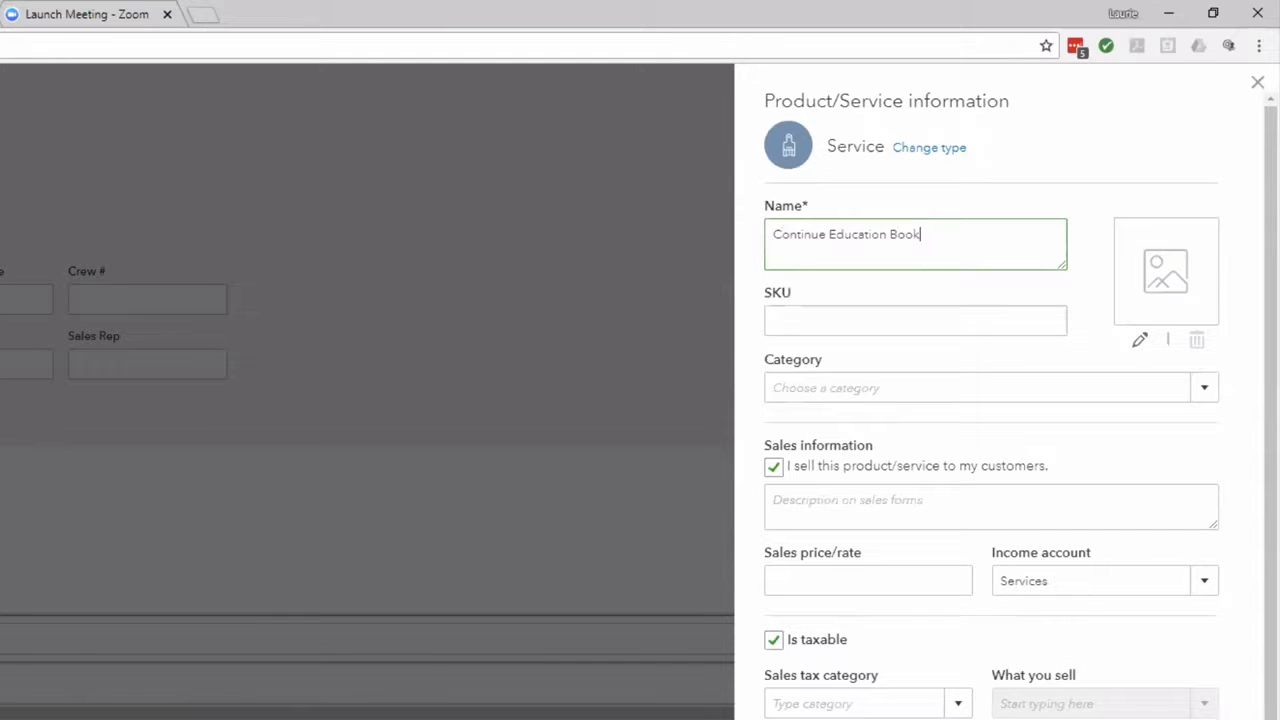
type("s")
- Copy the service name into the purchasing description and save the new item to the purchase order
left_click_drag(953, 234, 660, 214)
key("ctrl+c")
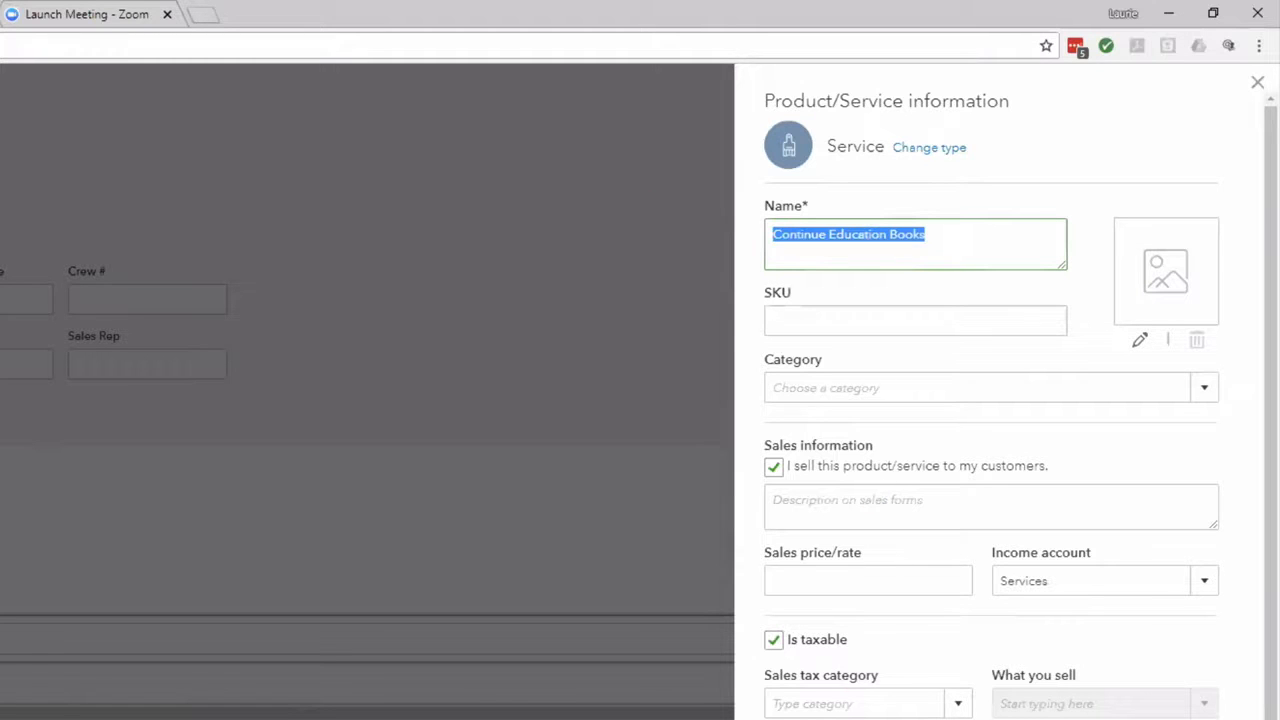
left_click(900, 575)
key("ctrl+v")
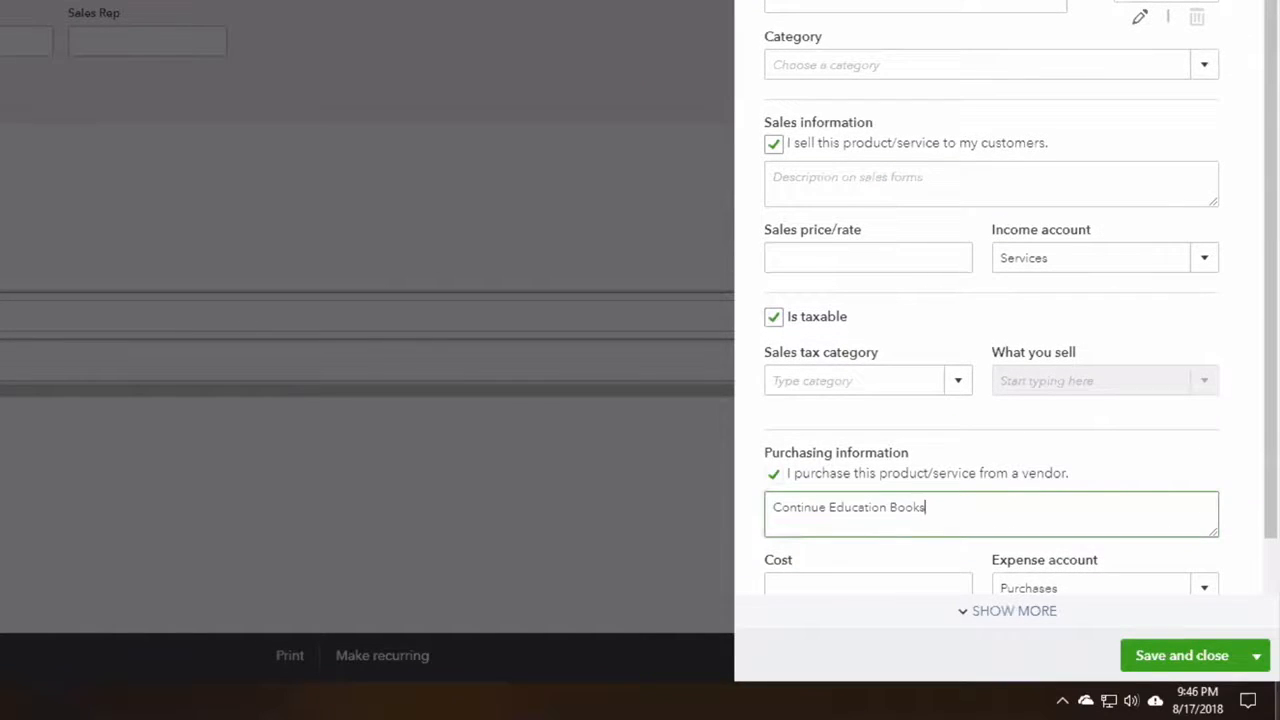
left_click(1155, 655)
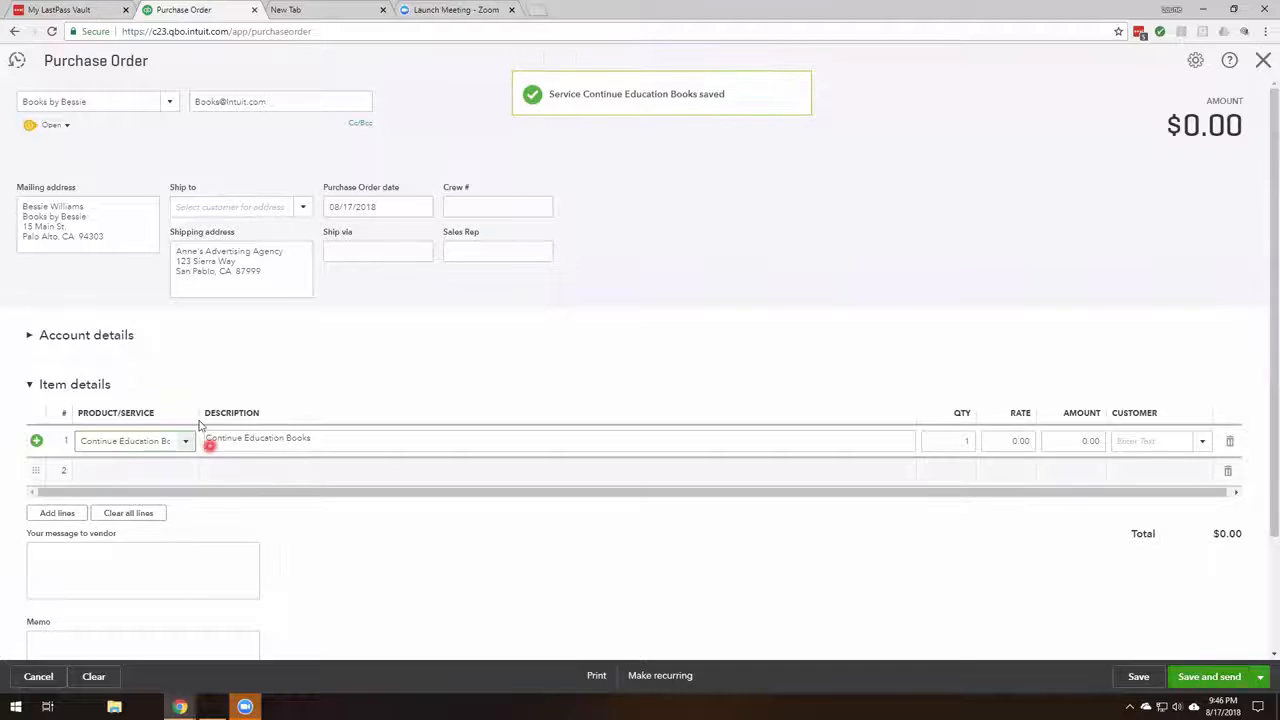
left_click(184, 442)
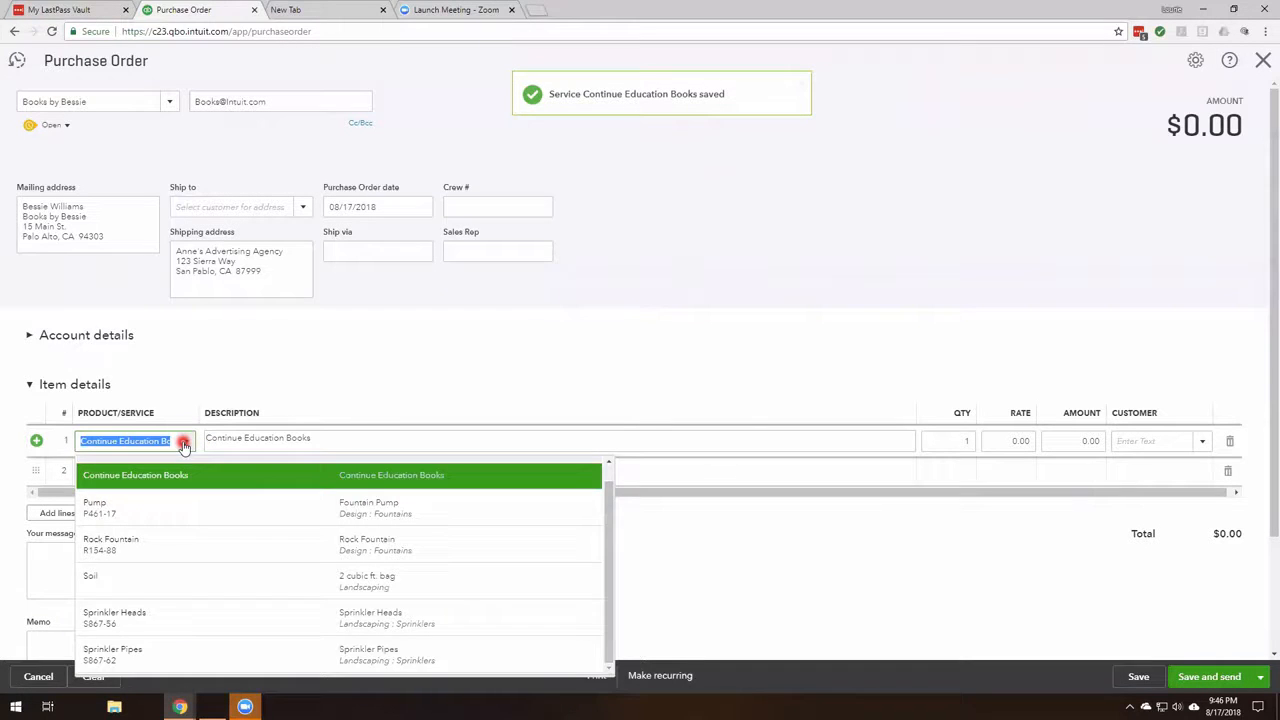
left_click(184, 443)
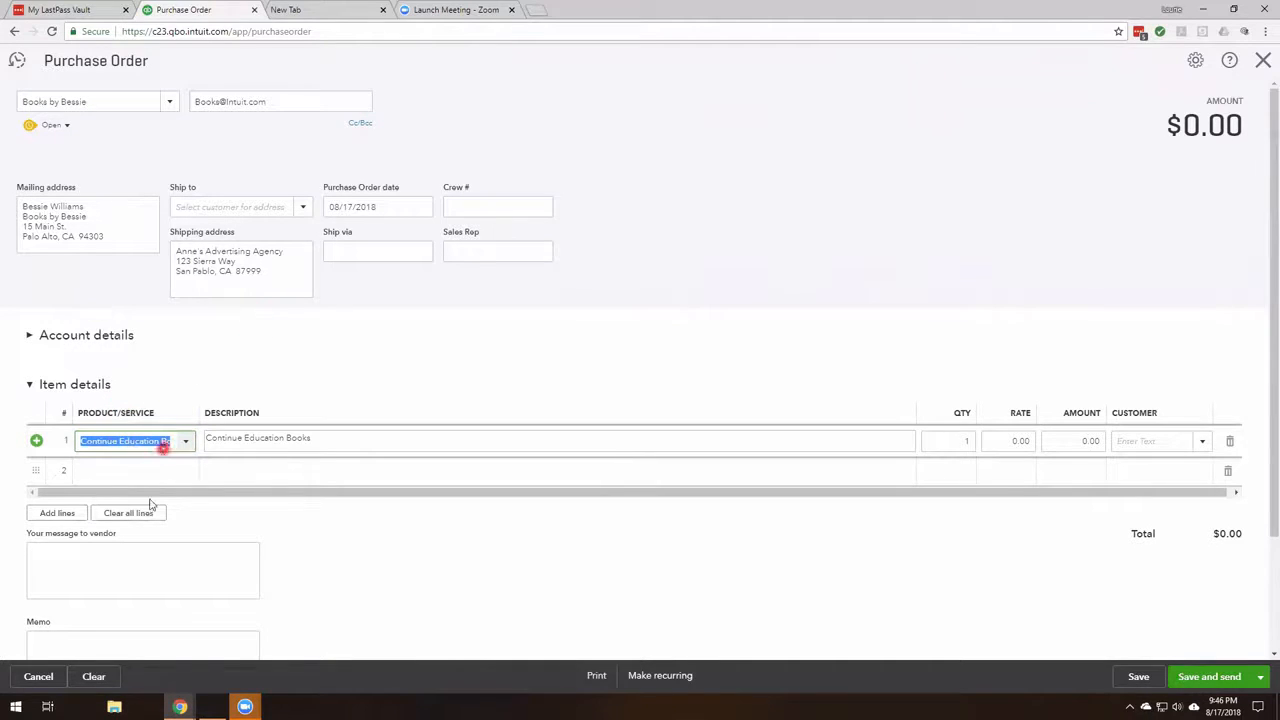
left_click(346, 436)
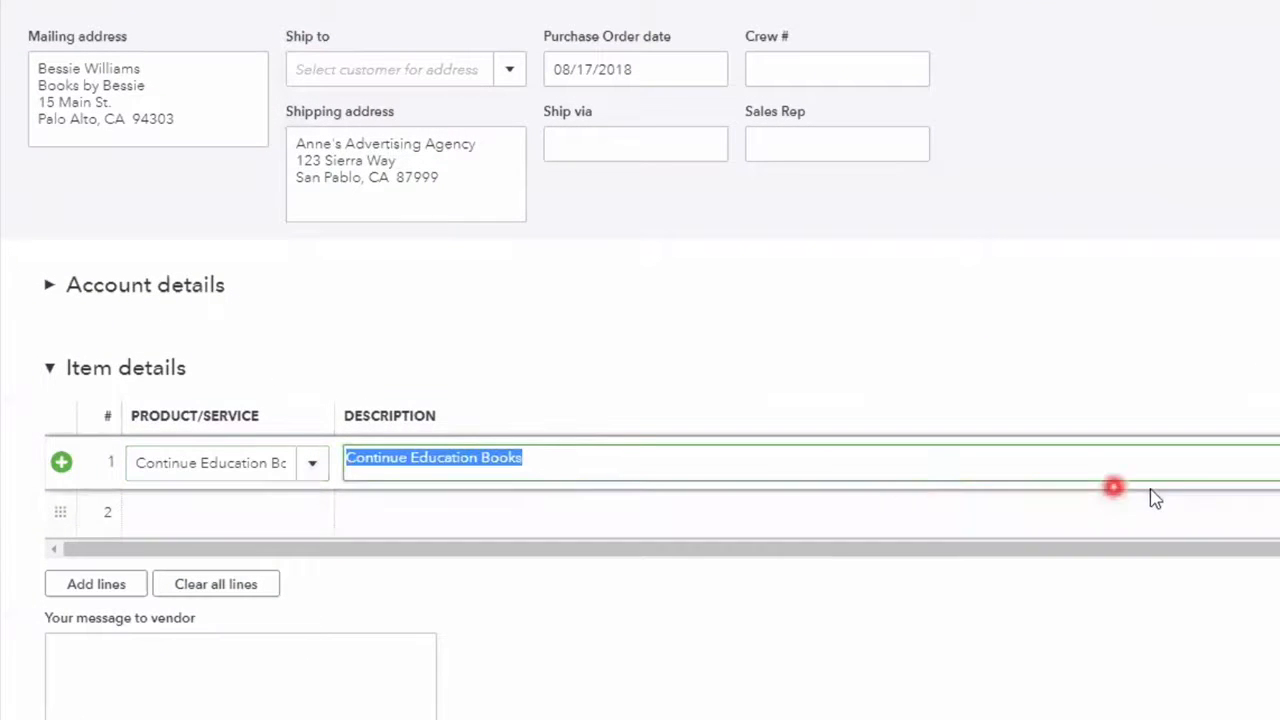
- Set the Continue Education Books line to a quantity of 50 at a rate of 2.50
left_click(928, 474)
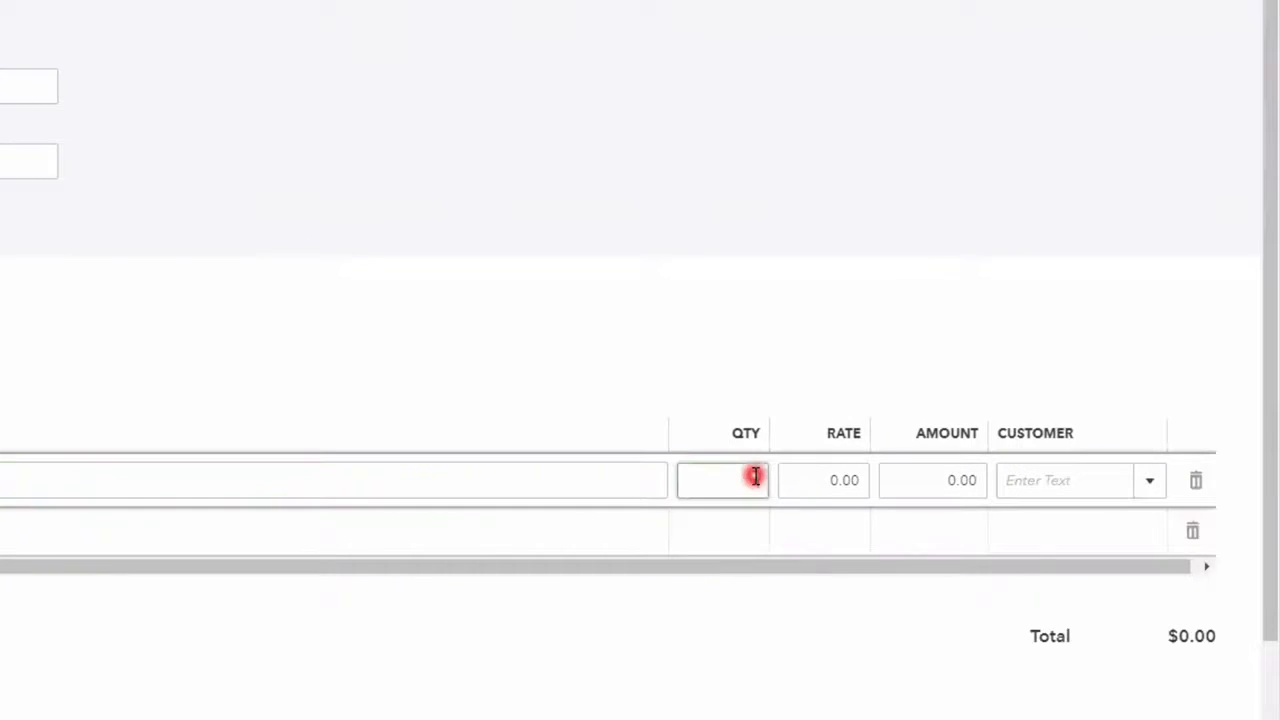
type("50")
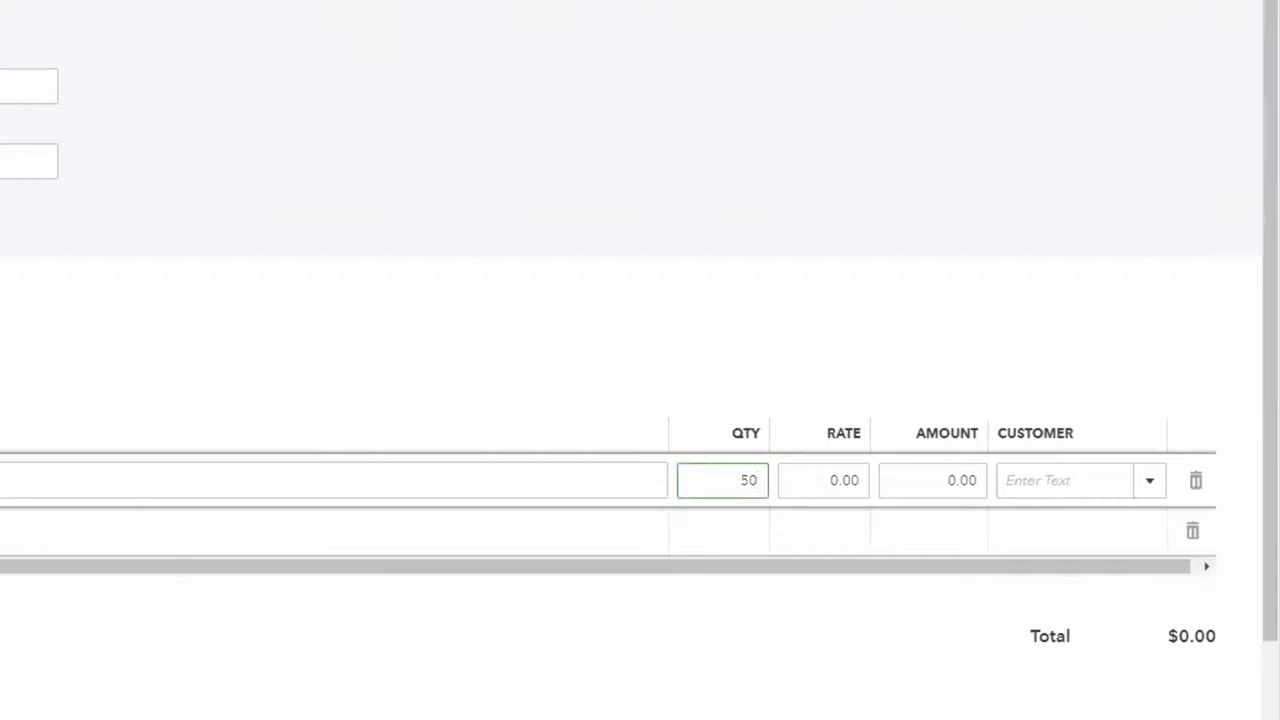
key("Tab")
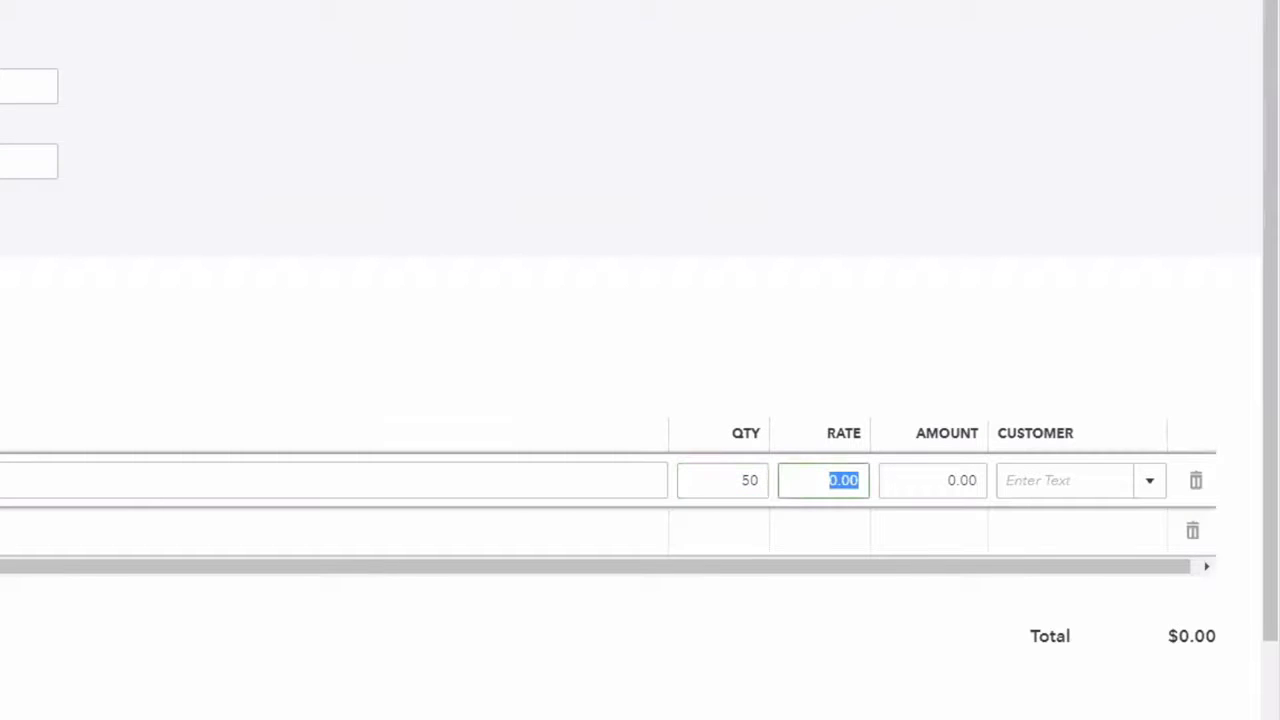
type("2.5")
key("Tab")
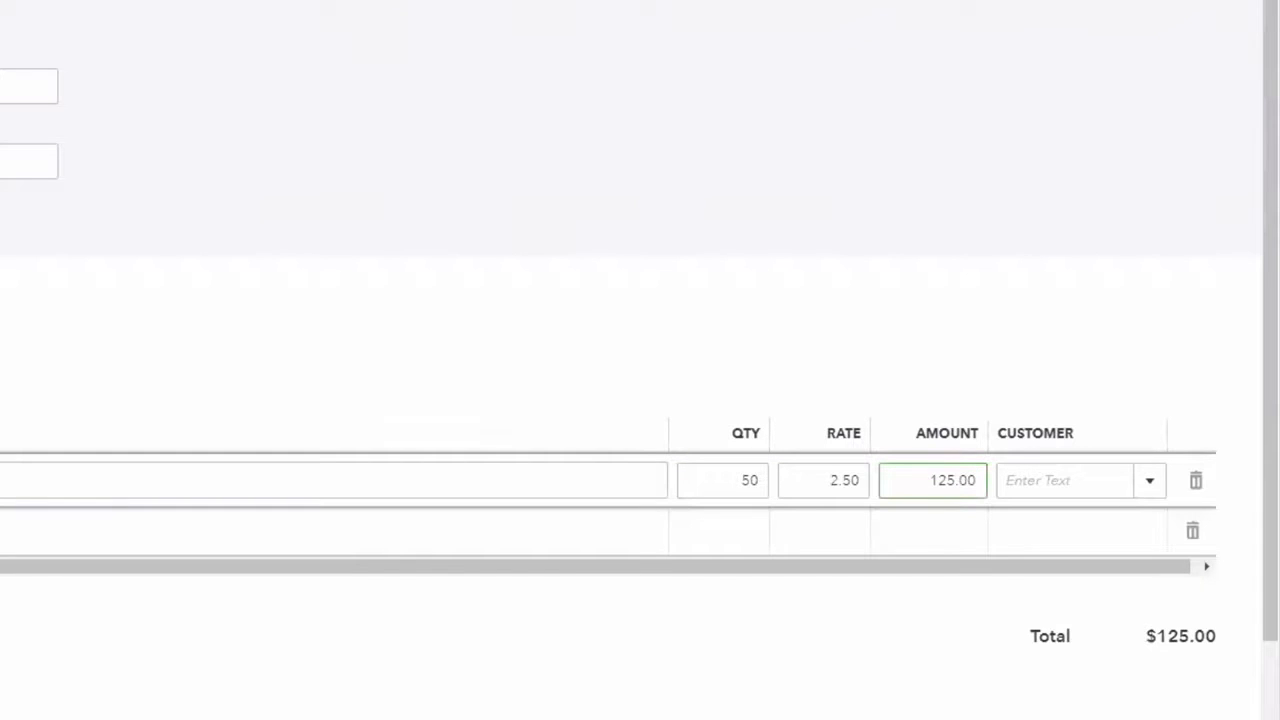
- Save the purchase order and open its email form with the document preview
left_click(1045, 649)
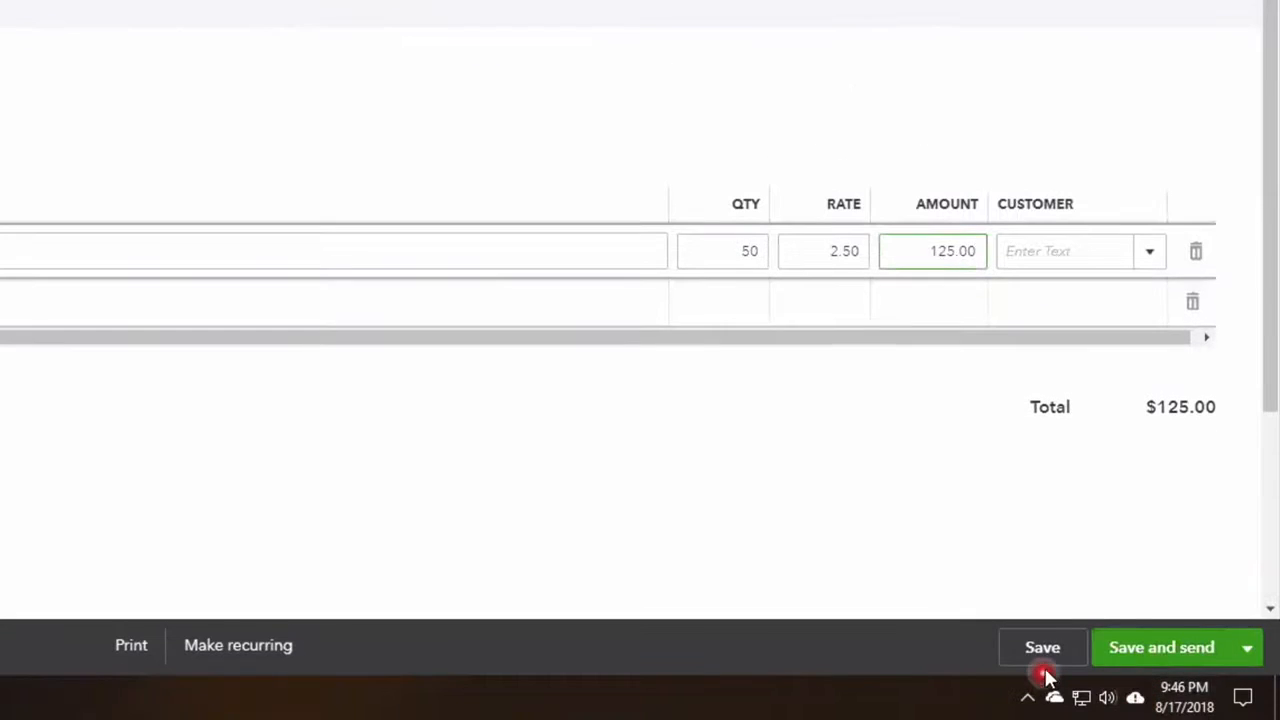
left_click(1195, 652)
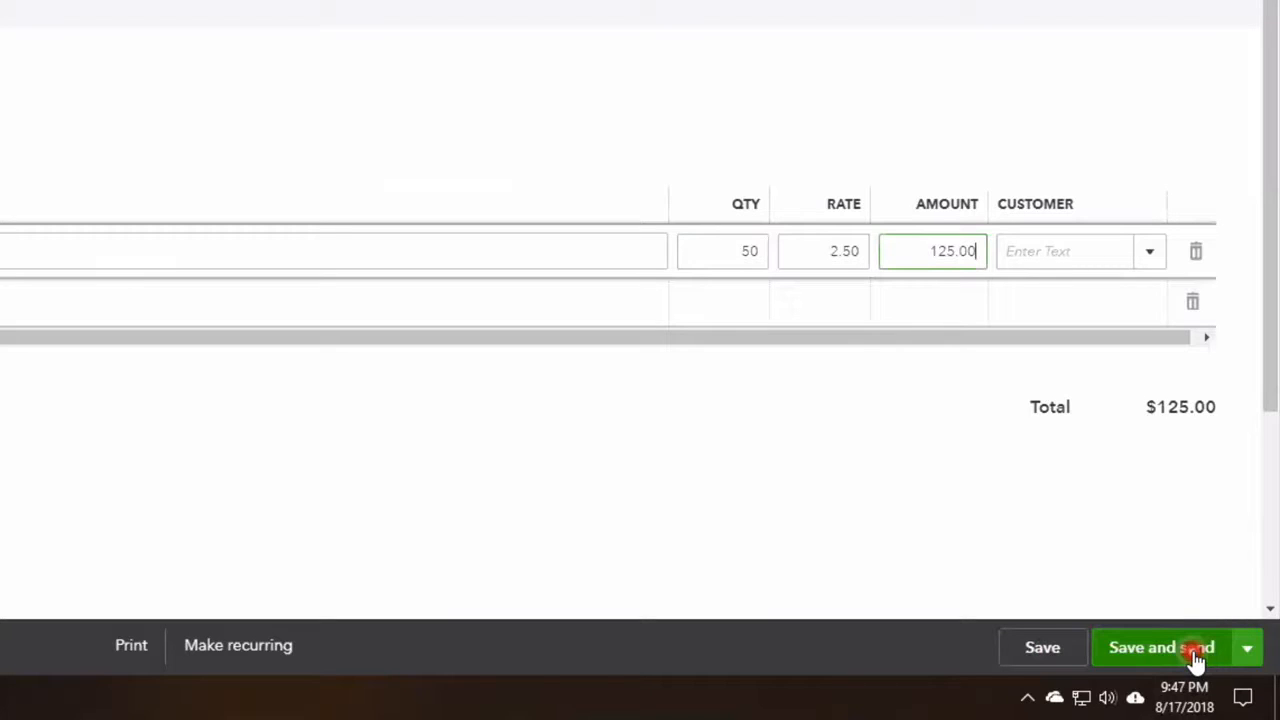
left_click(1036, 660)
left_click(1203, 660)
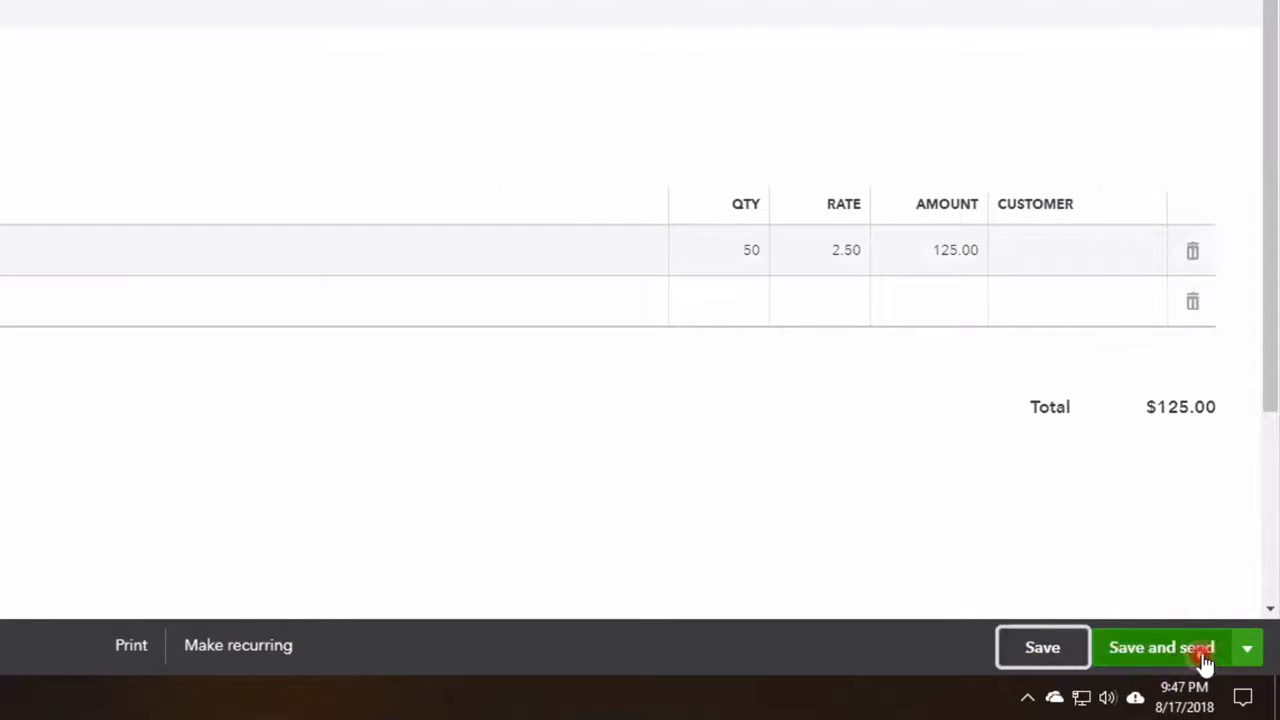
left_click(1249, 652)
left_click(1185, 650)
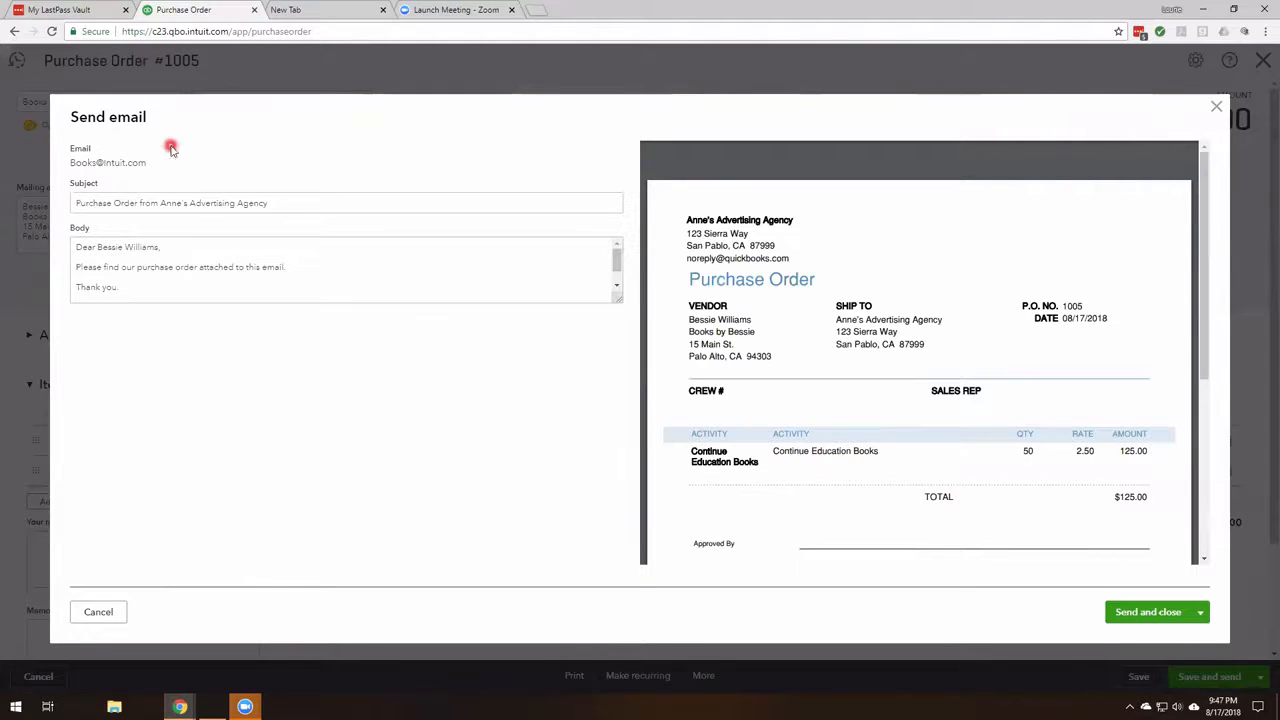
- Review the email body and the purchase order preview, and submit the email to the vendor
scroll(275, 284, "down", 1)
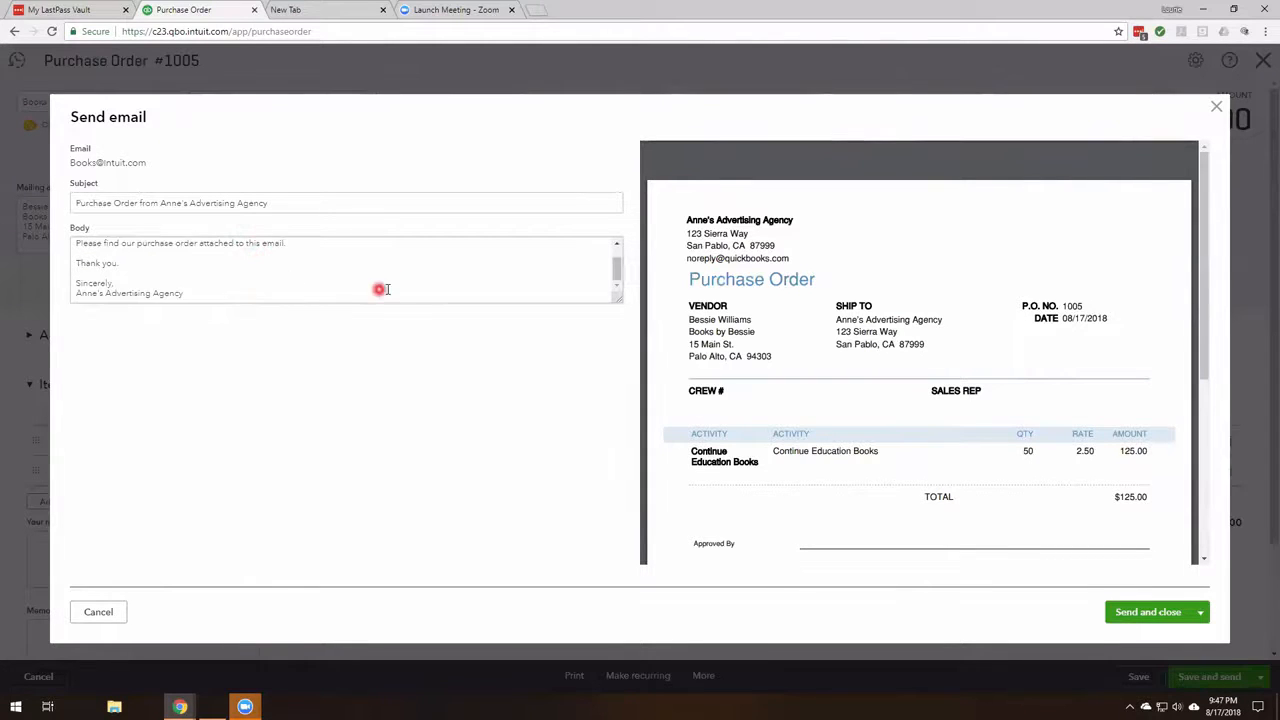
scroll(412, 289, "up", 1)
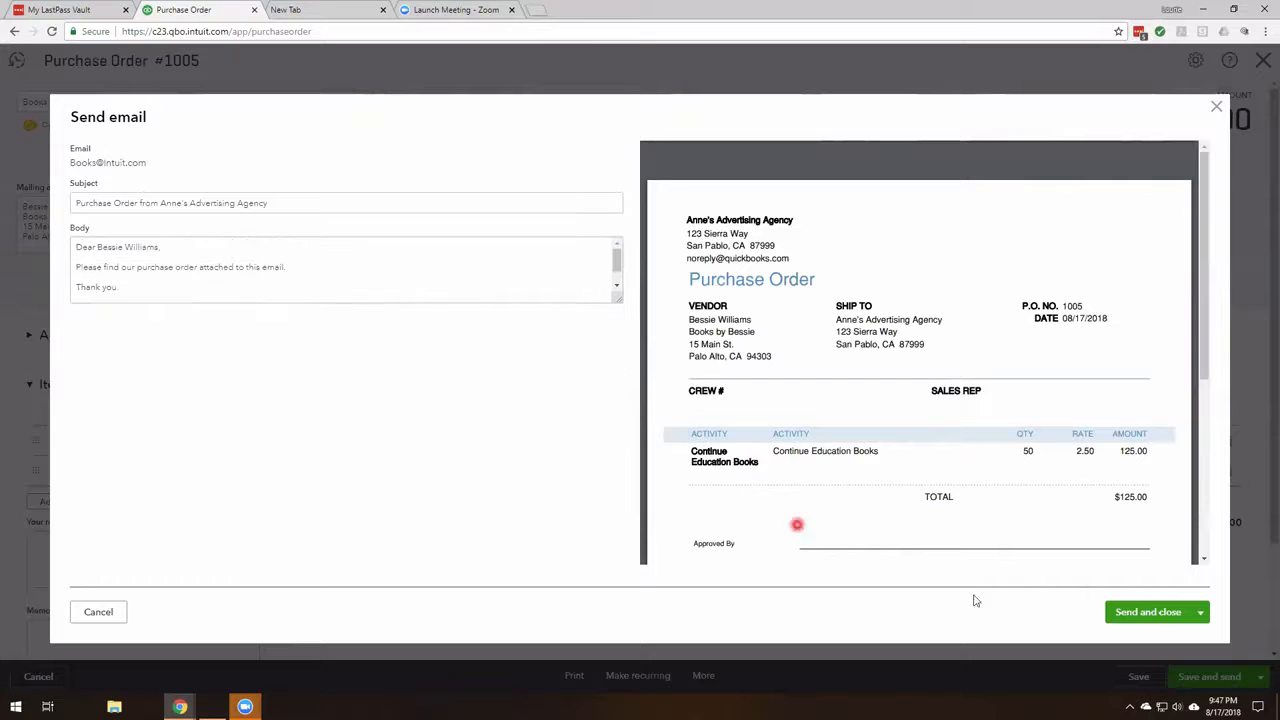
scroll(1145, 380, "down", 2)
scroll(1146, 409, "down", 3)
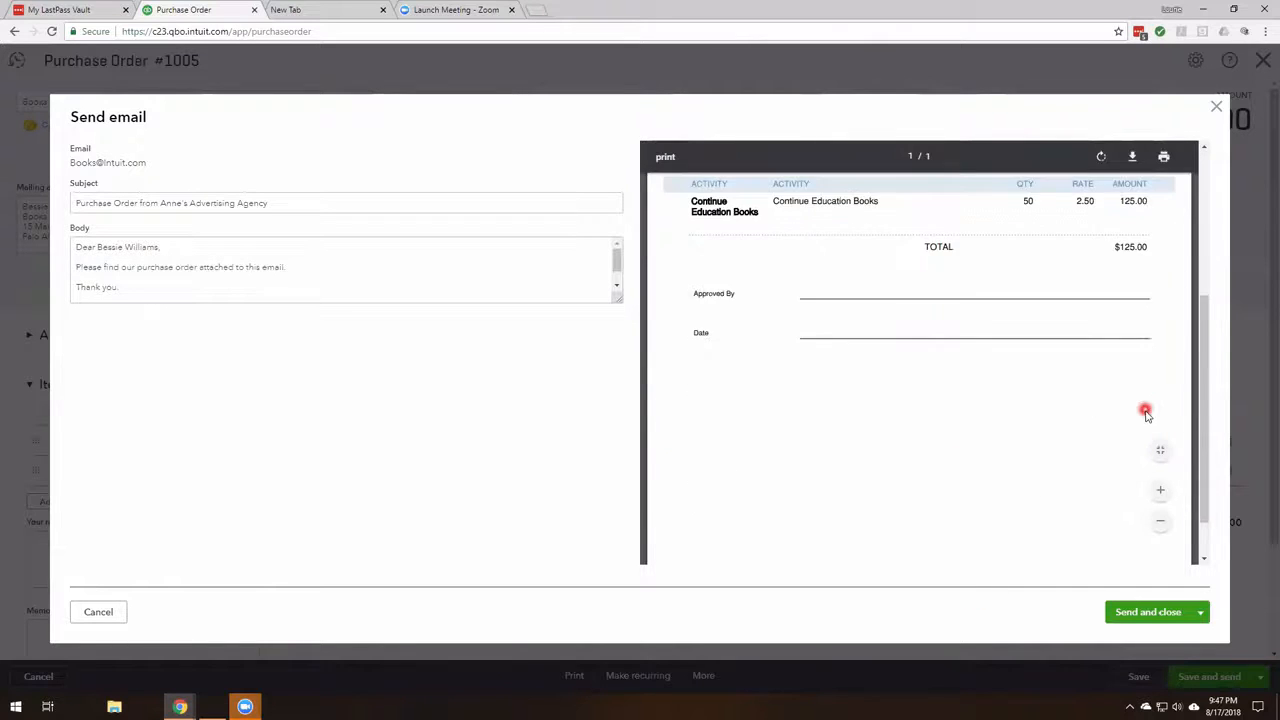
scroll(1143, 406, "up", 4)
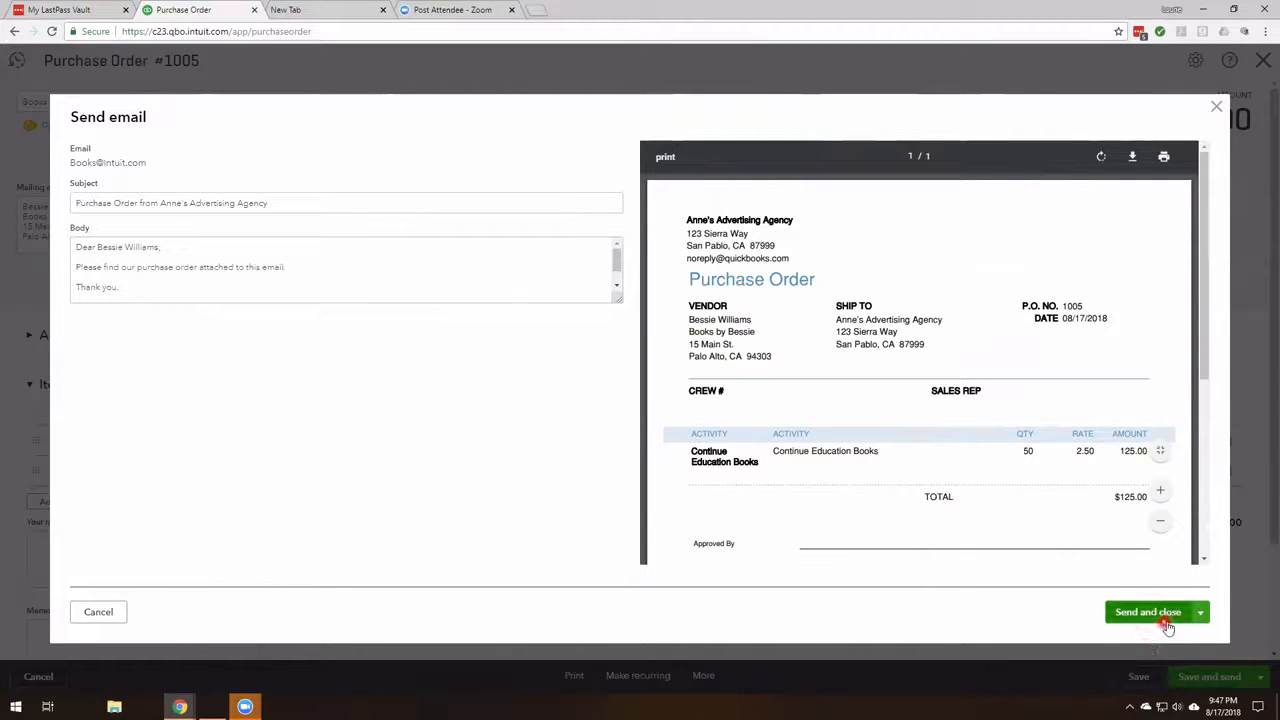
left_click(1180, 612)
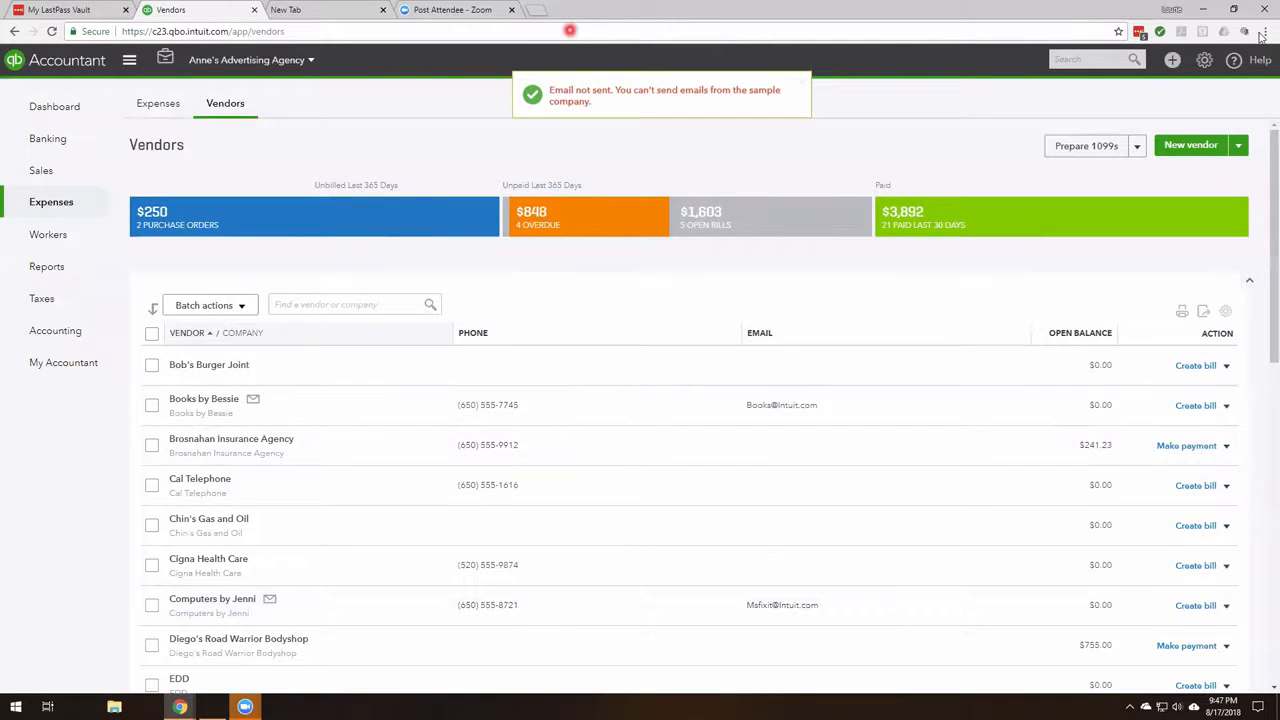
- Create a bill for Books by Bessie and add the open Continue Education Books purchase order to it
left_click(1172, 60)
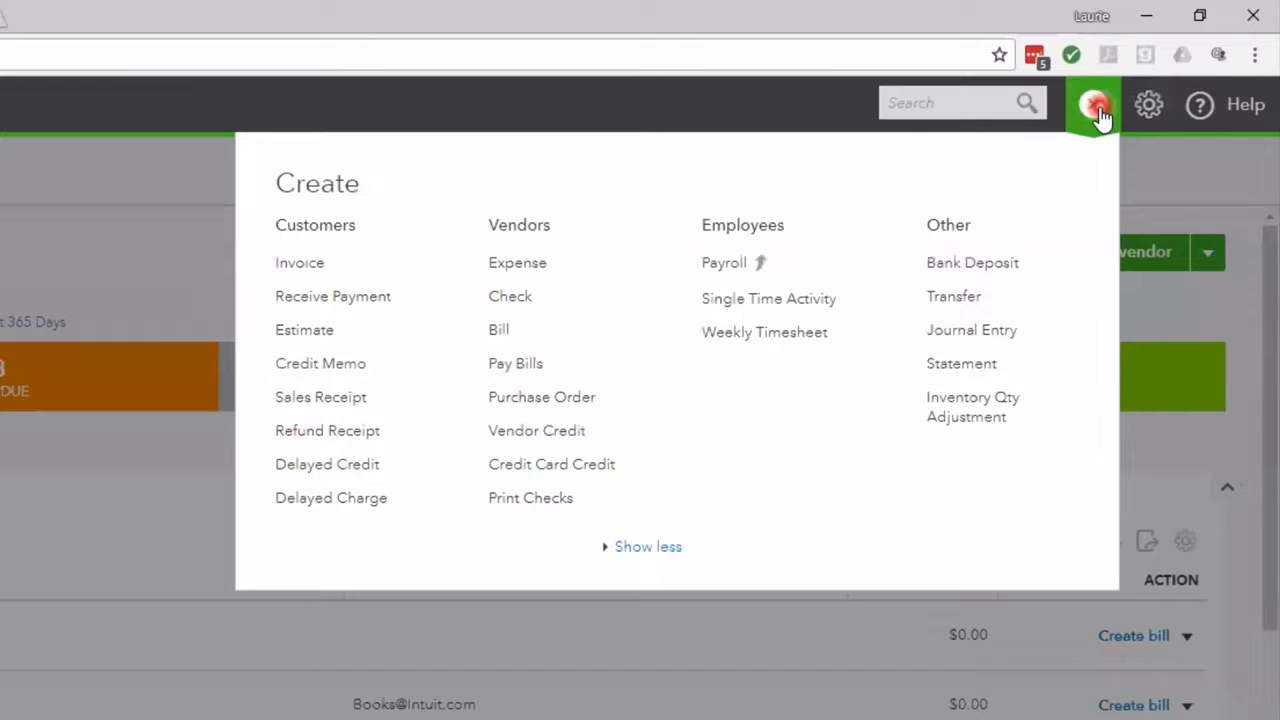
left_click(498, 329)
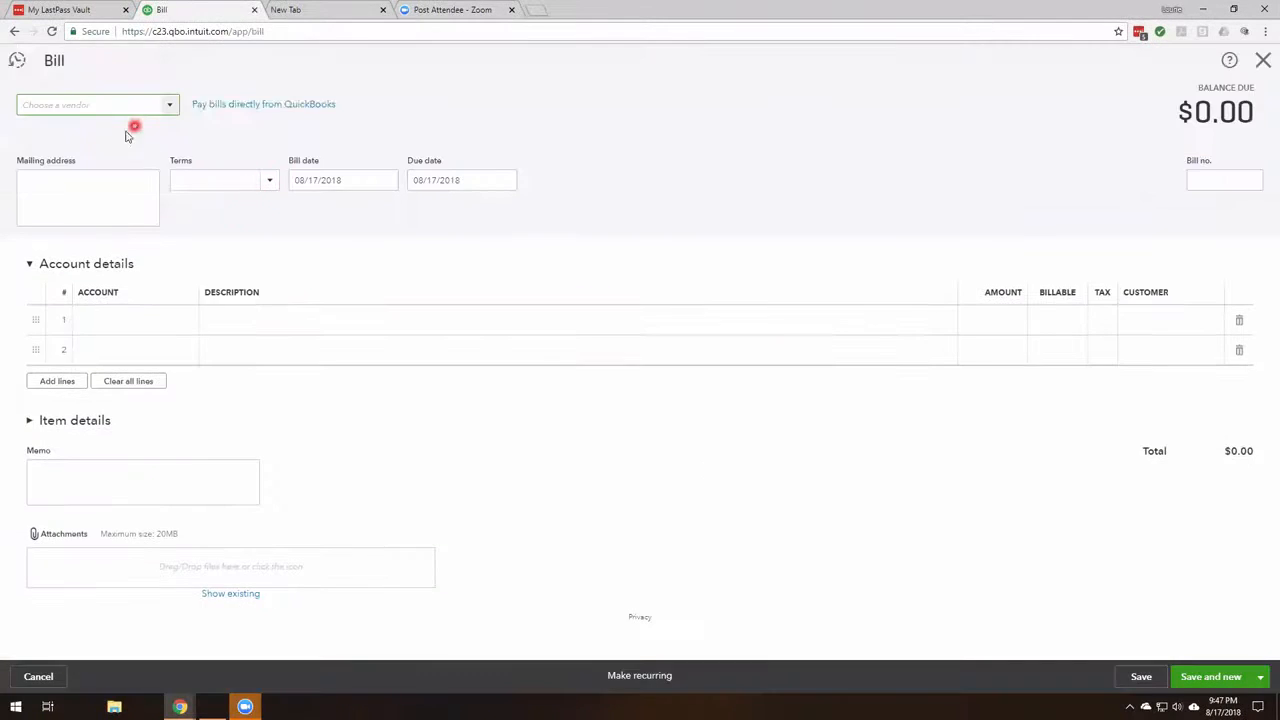
type("b's Burger Joint")
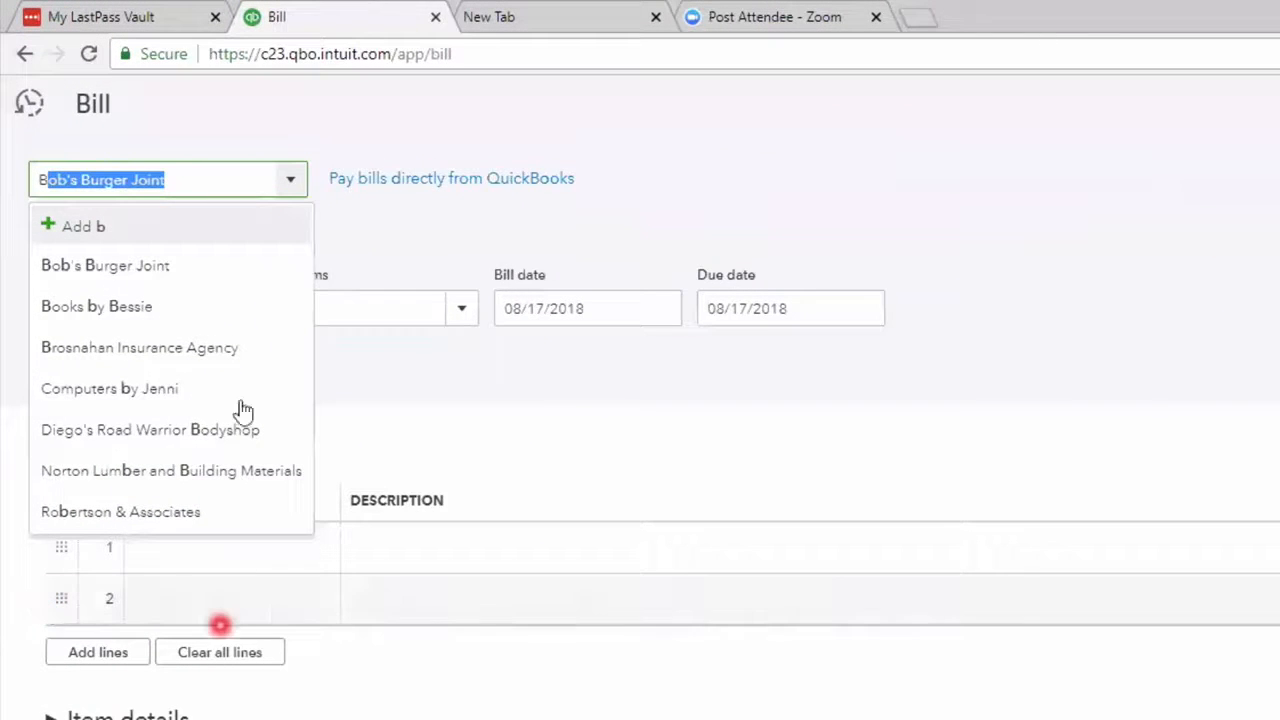
left_click(163, 302)
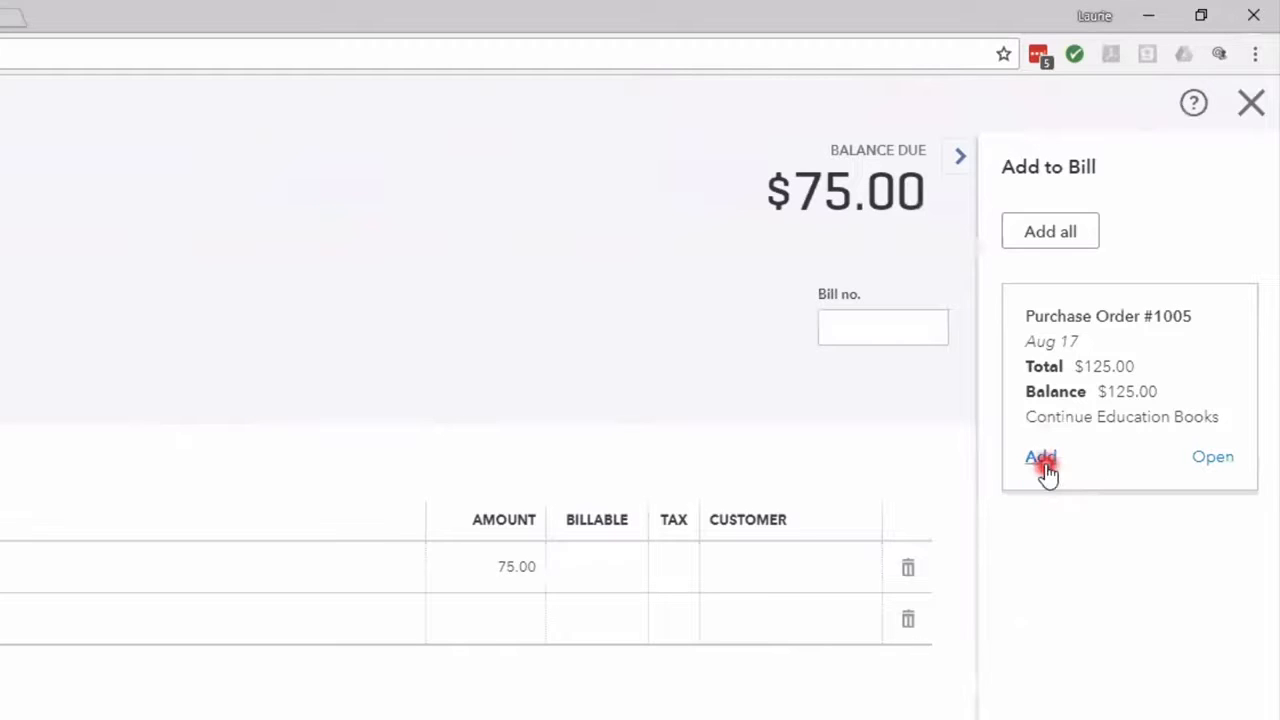
left_click(1040, 458)
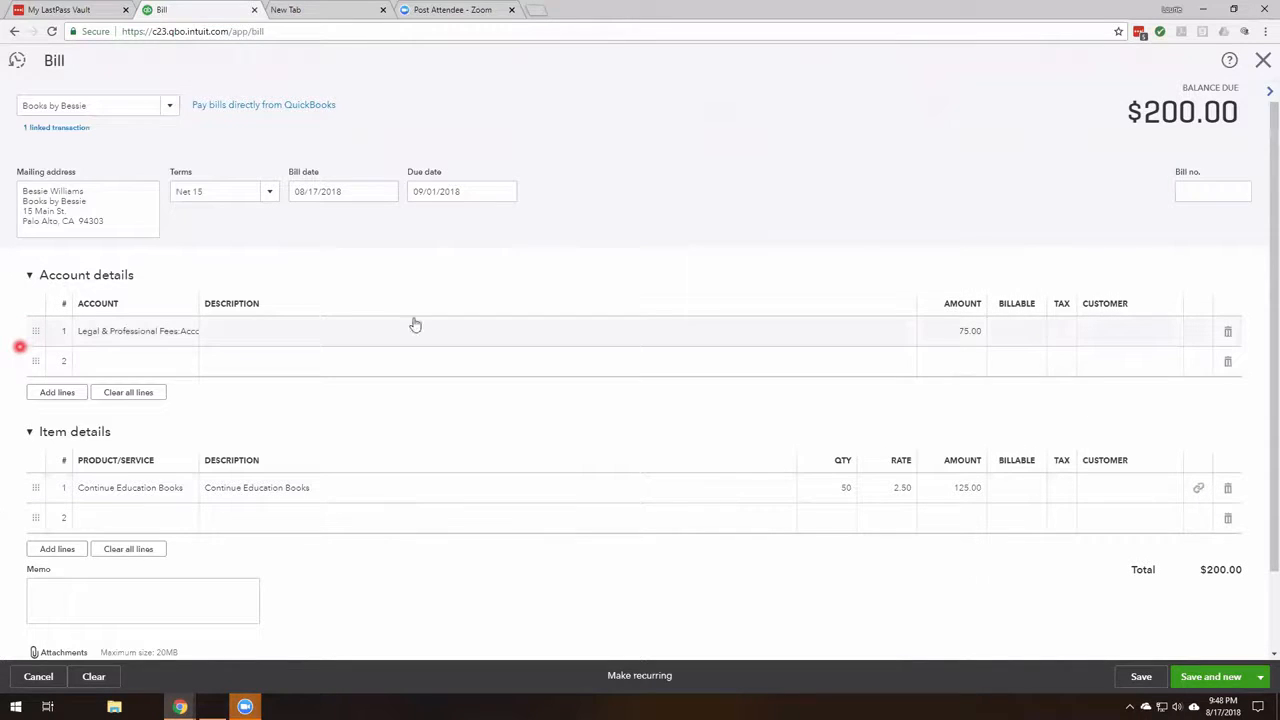
- Delete the 75.00 Legal & Professional Fees line from the bill's account details and look over the available payment terms
left_click(1227, 332)
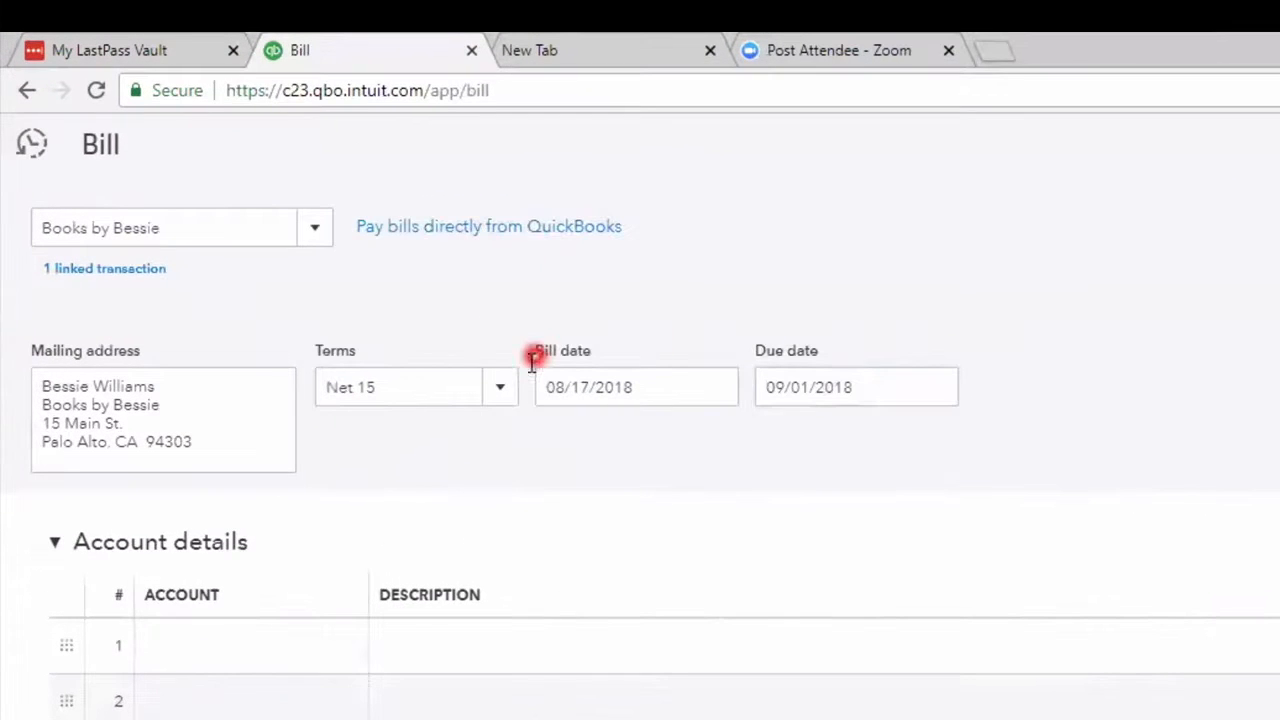
left_click(503, 395)
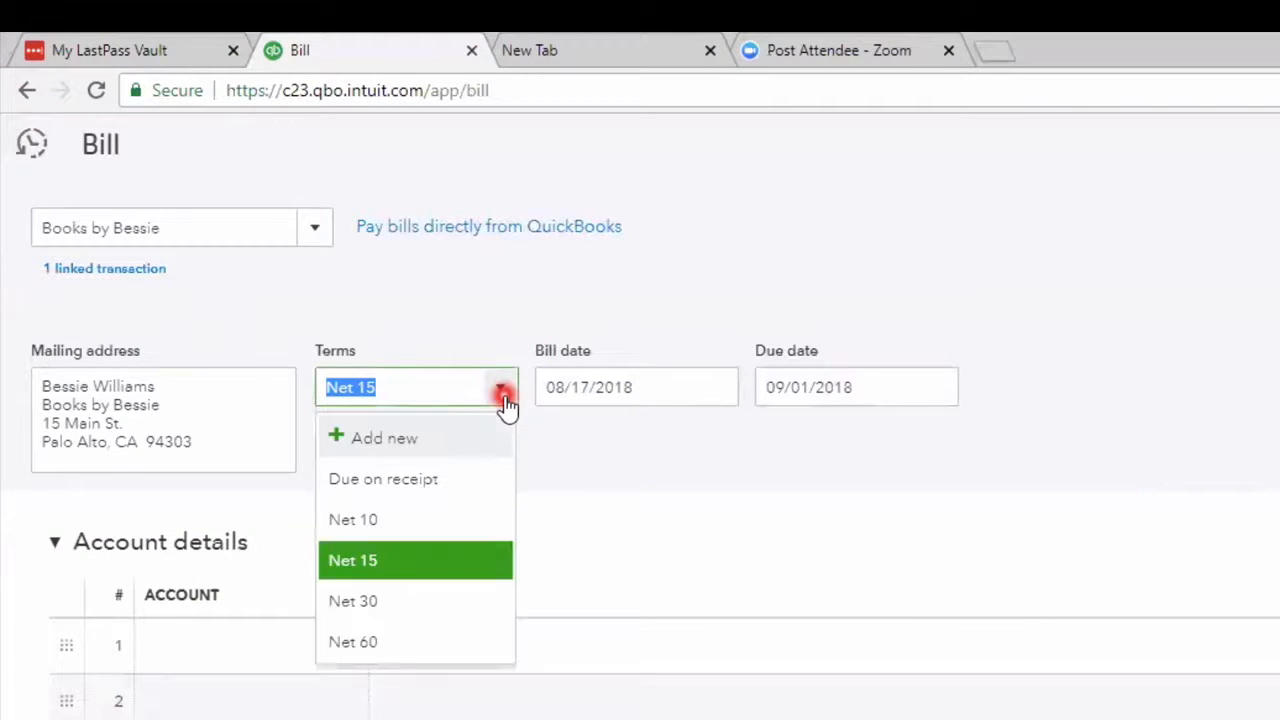
left_click(505, 400)
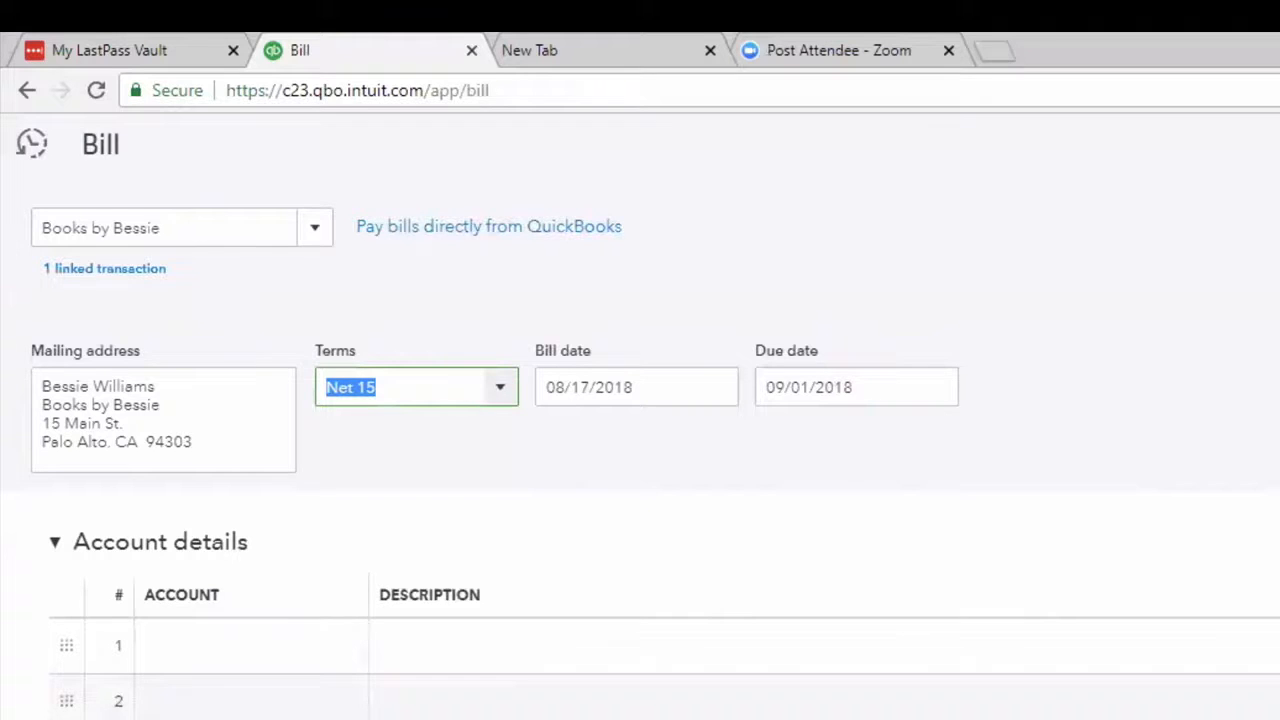
- Set the bill number to BB125645 and save the bill
left_click(1150, 345)
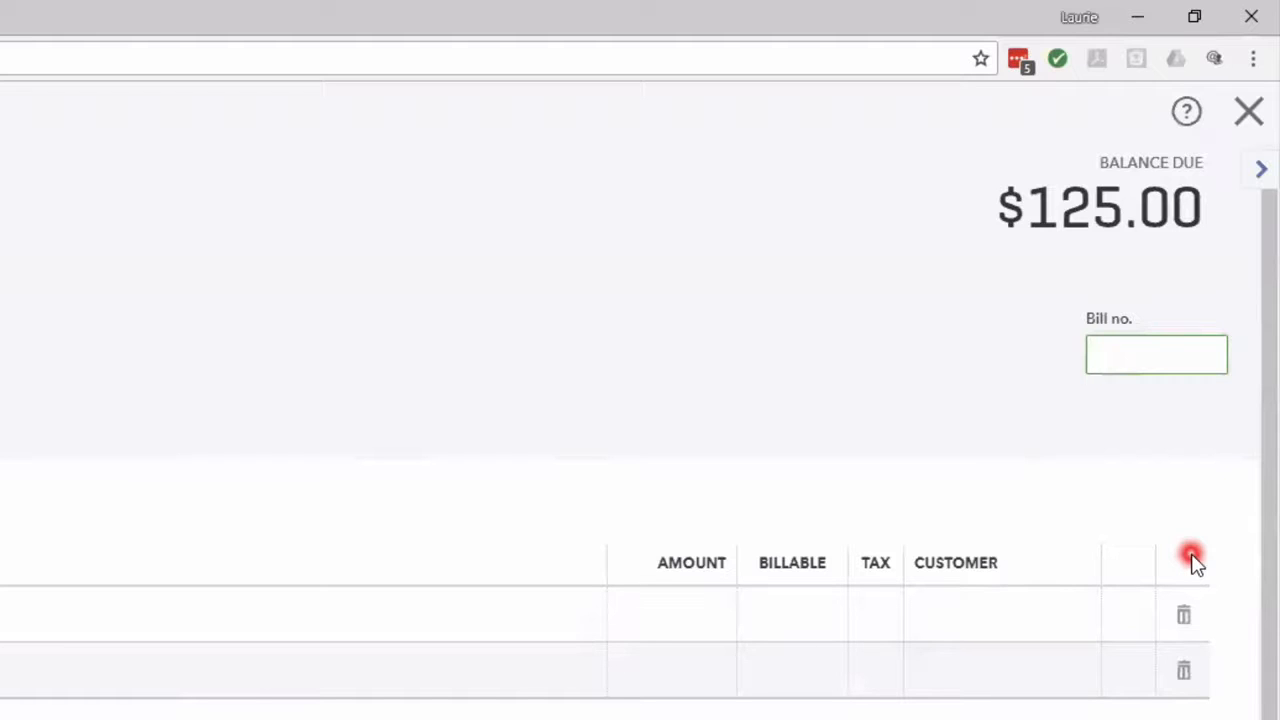
type("BB125645")
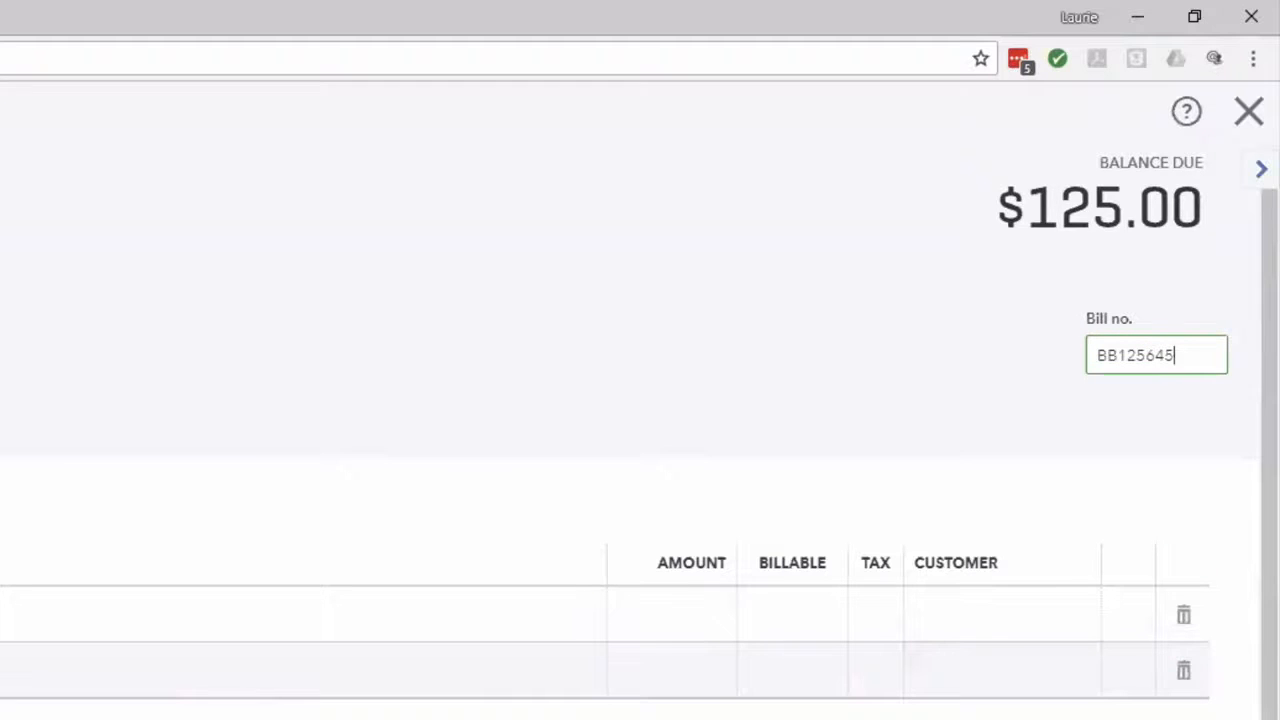
left_click(1140, 603)
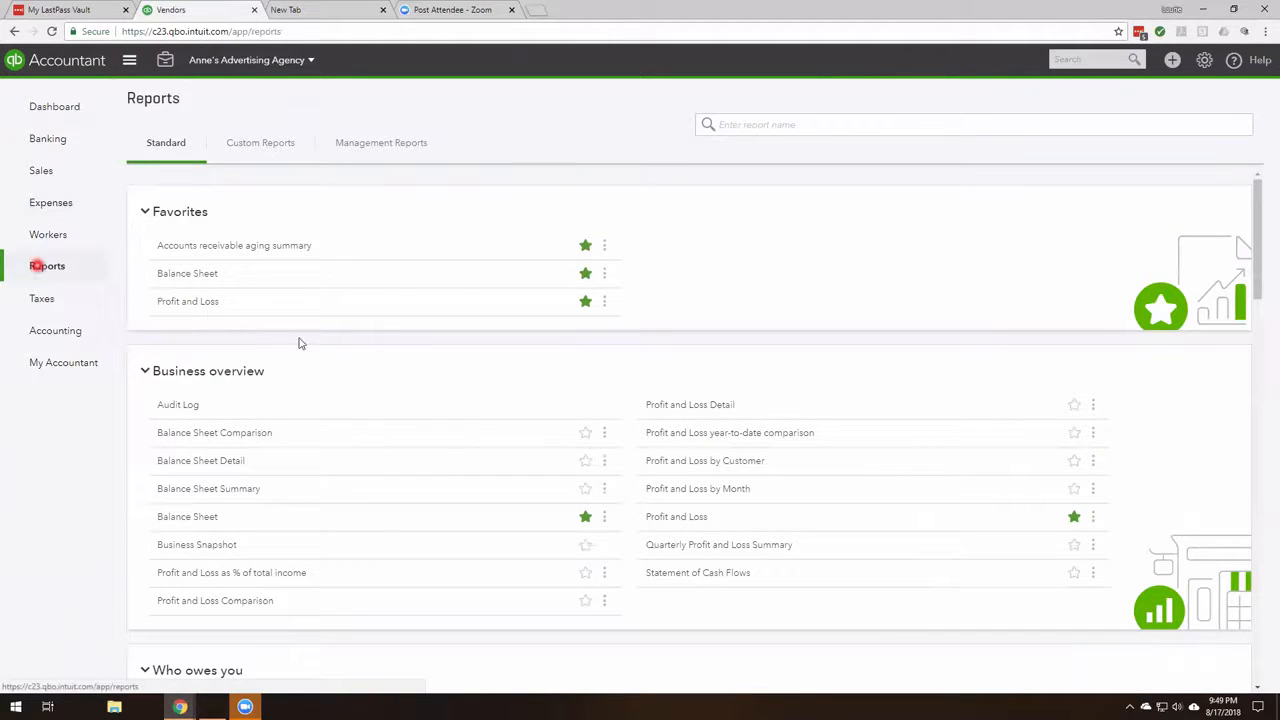
- Open the Accounts payable aging summary report from the What you owe reports
scroll(440, 490, "down", 4)
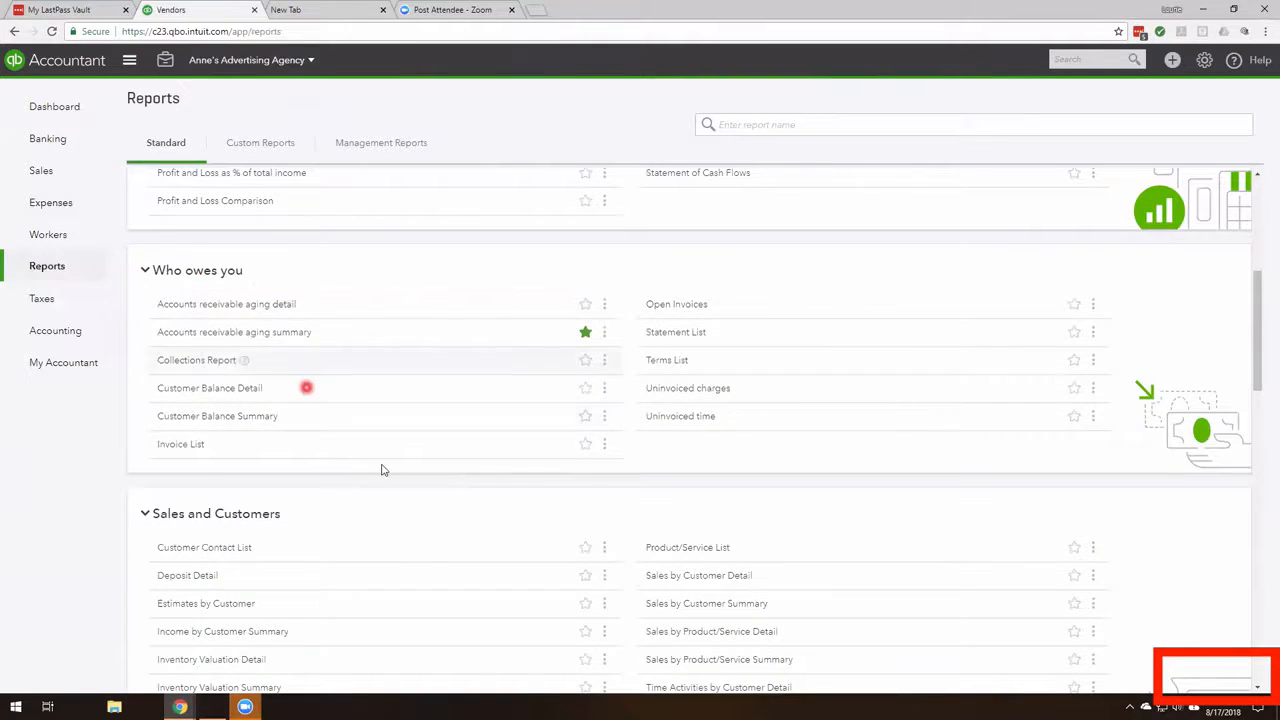
scroll(380, 466, "down", 5)
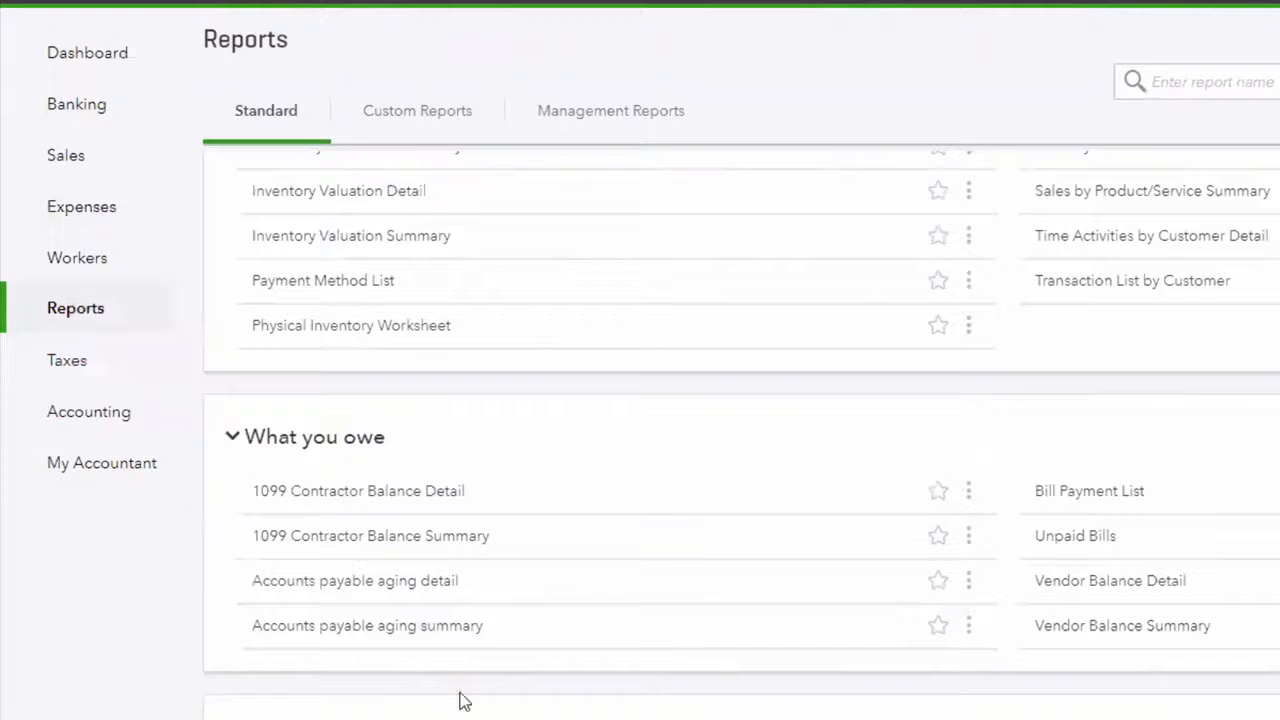
left_click(441, 628)
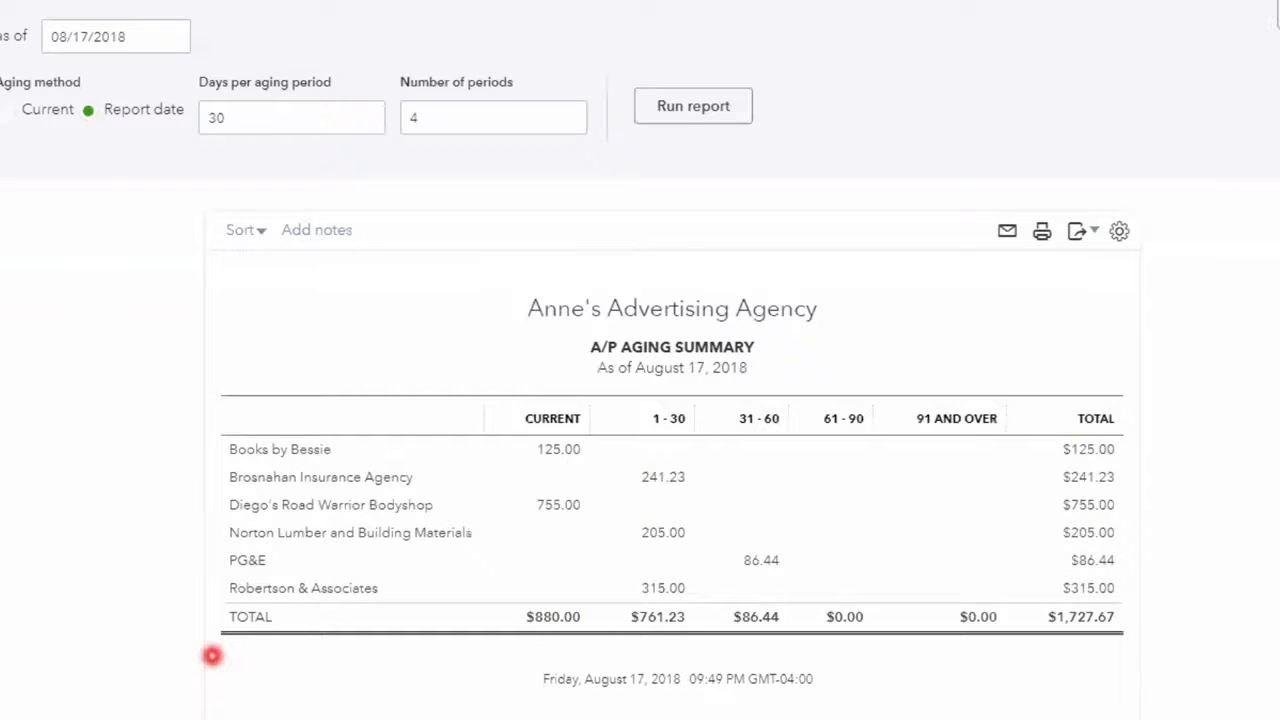
- Start a bill payment, choose Checking as the payment account, and check the payment date and starting check number
left_click(1108, 97)
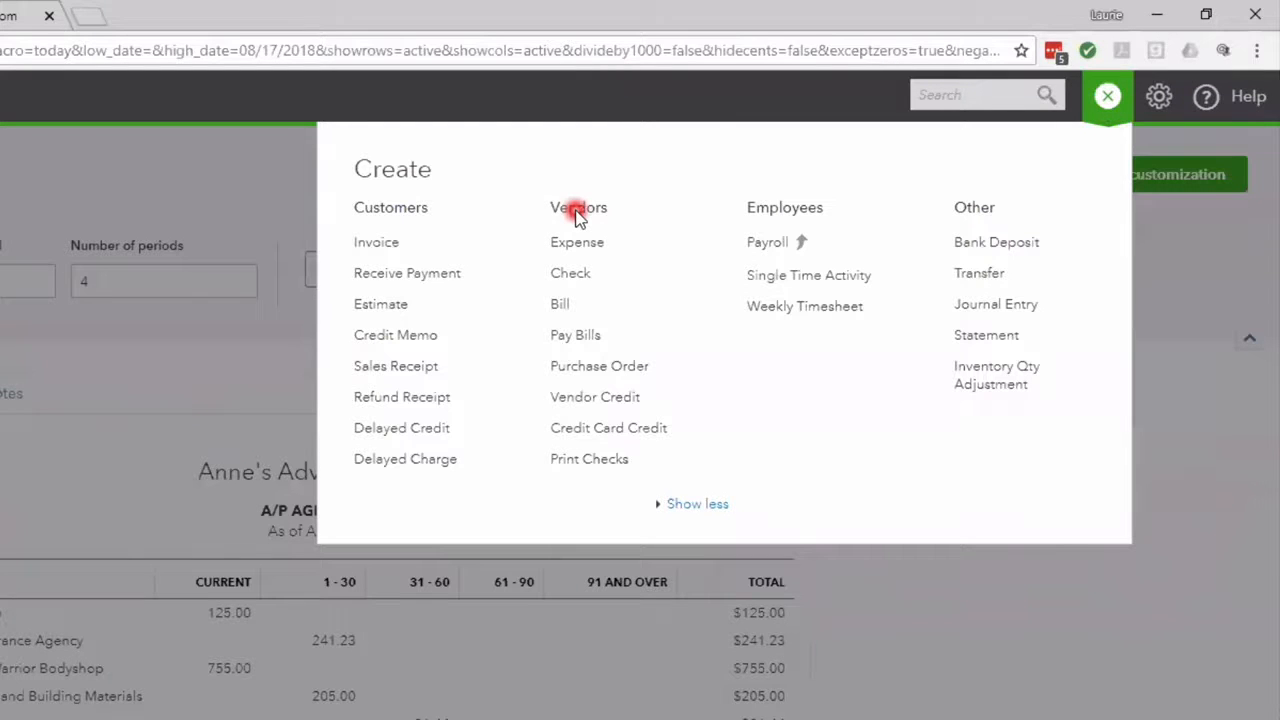
left_click(589, 343)
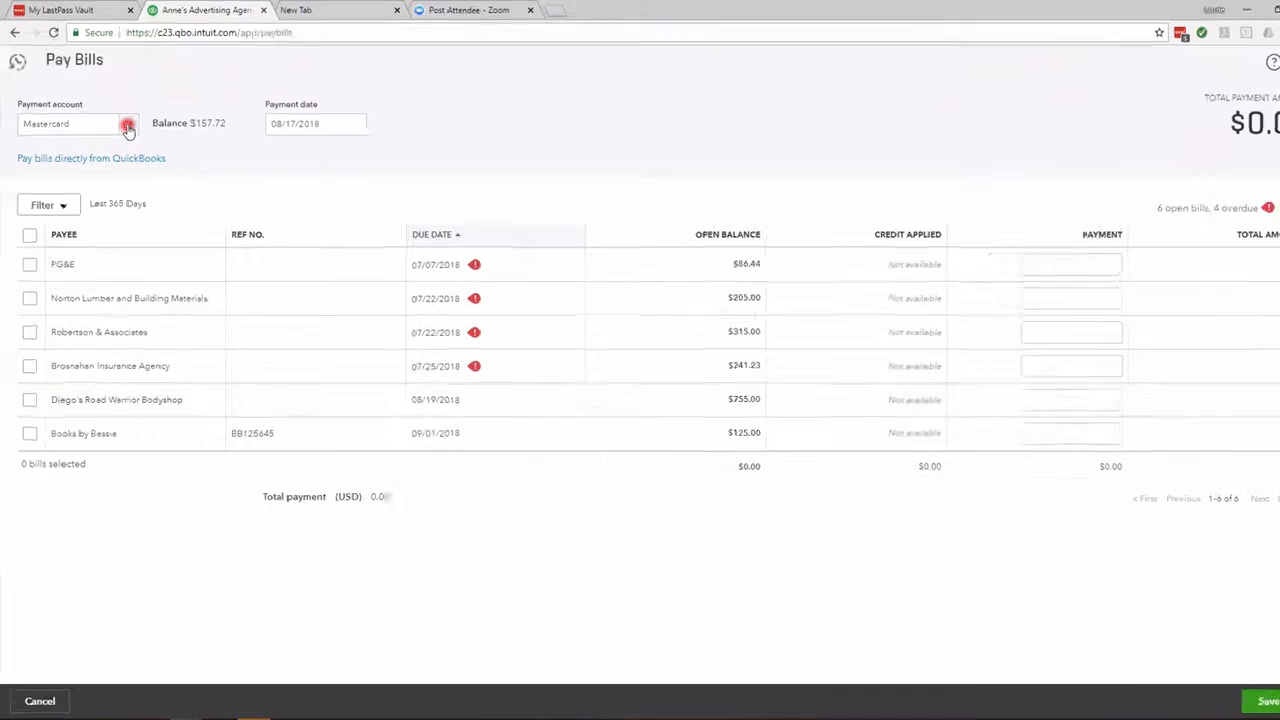
left_click(127, 126)
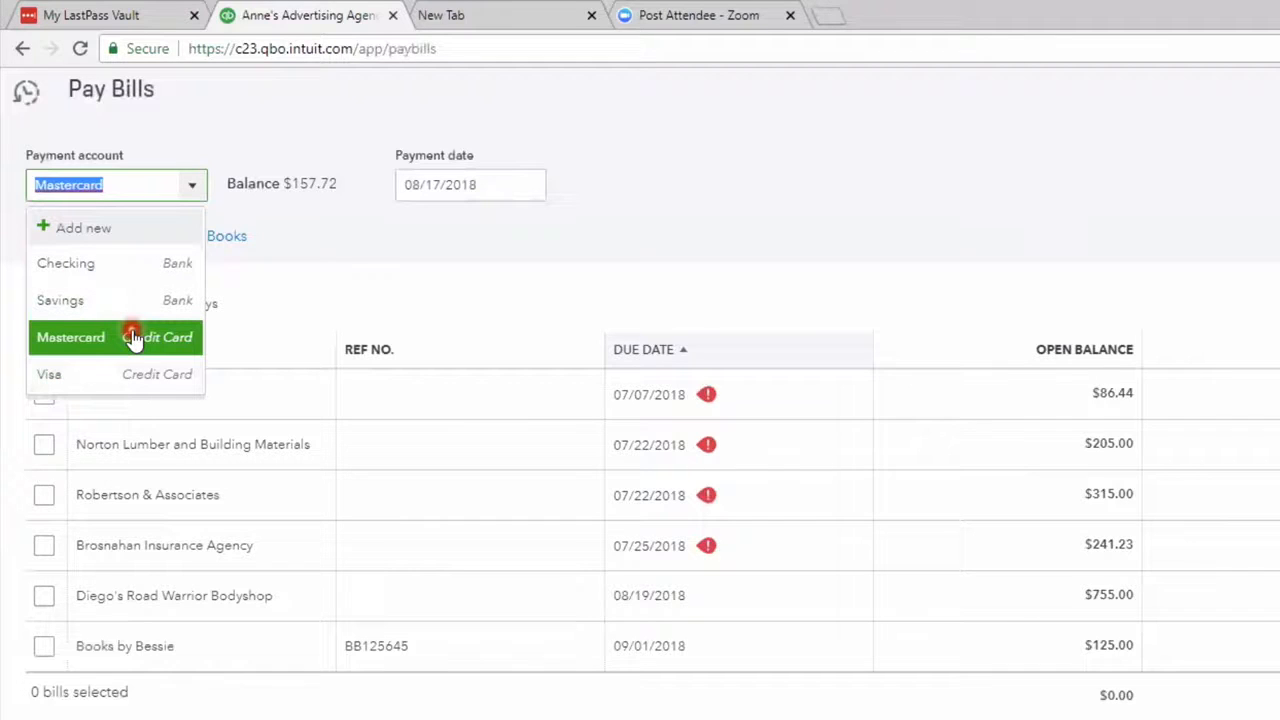
left_click(115, 265)
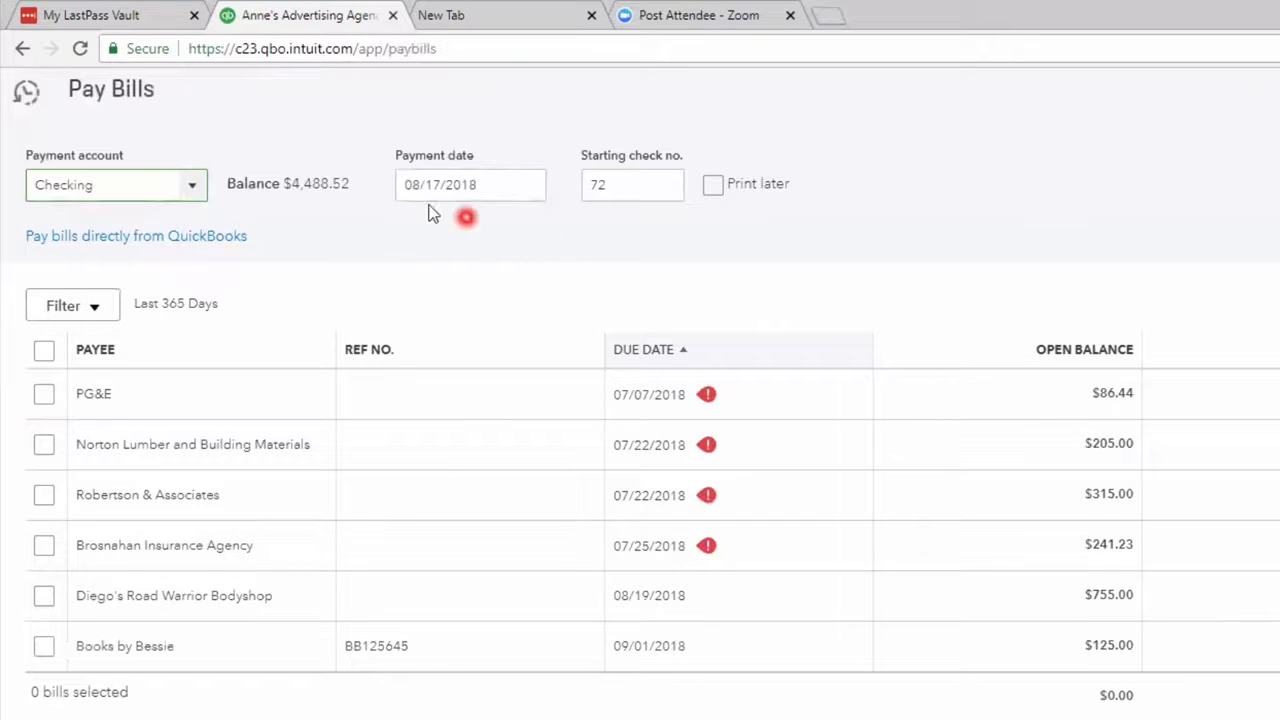
left_click(530, 186)
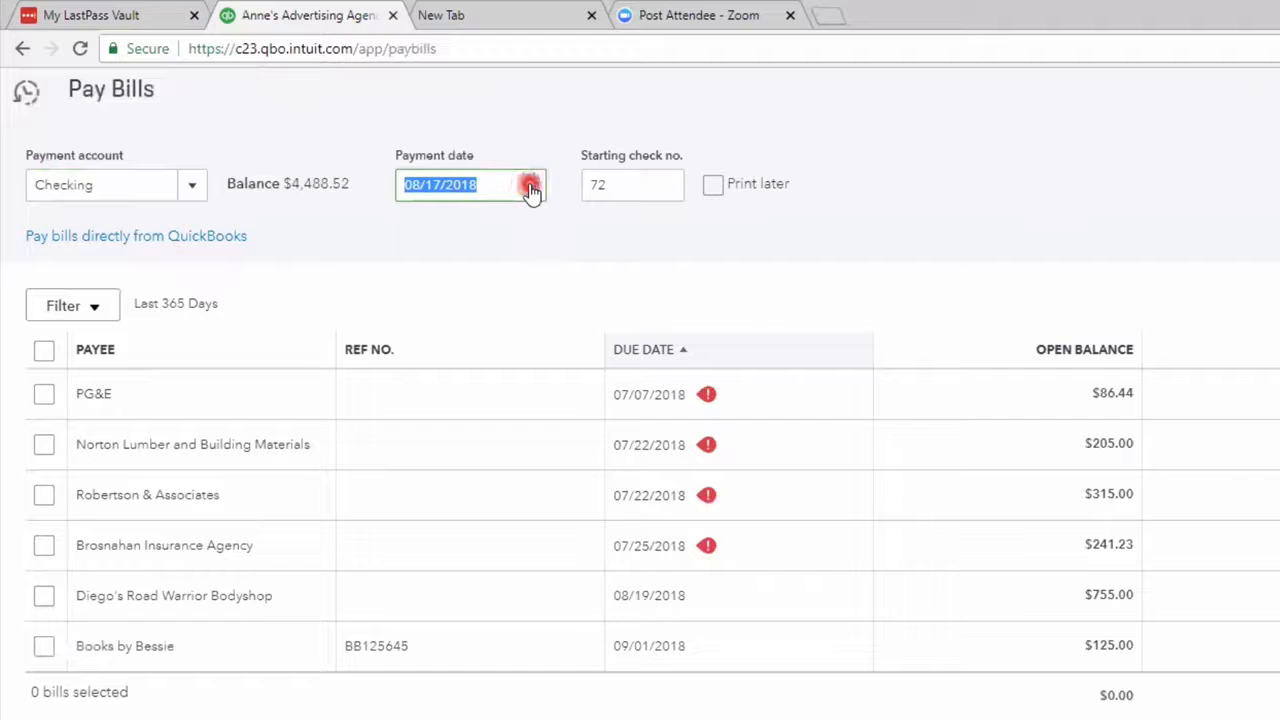
left_click(594, 186)
- Select the Books by Bessie bill for payment, save and print the payment, and finish the check printing setup
left_click(45, 652)
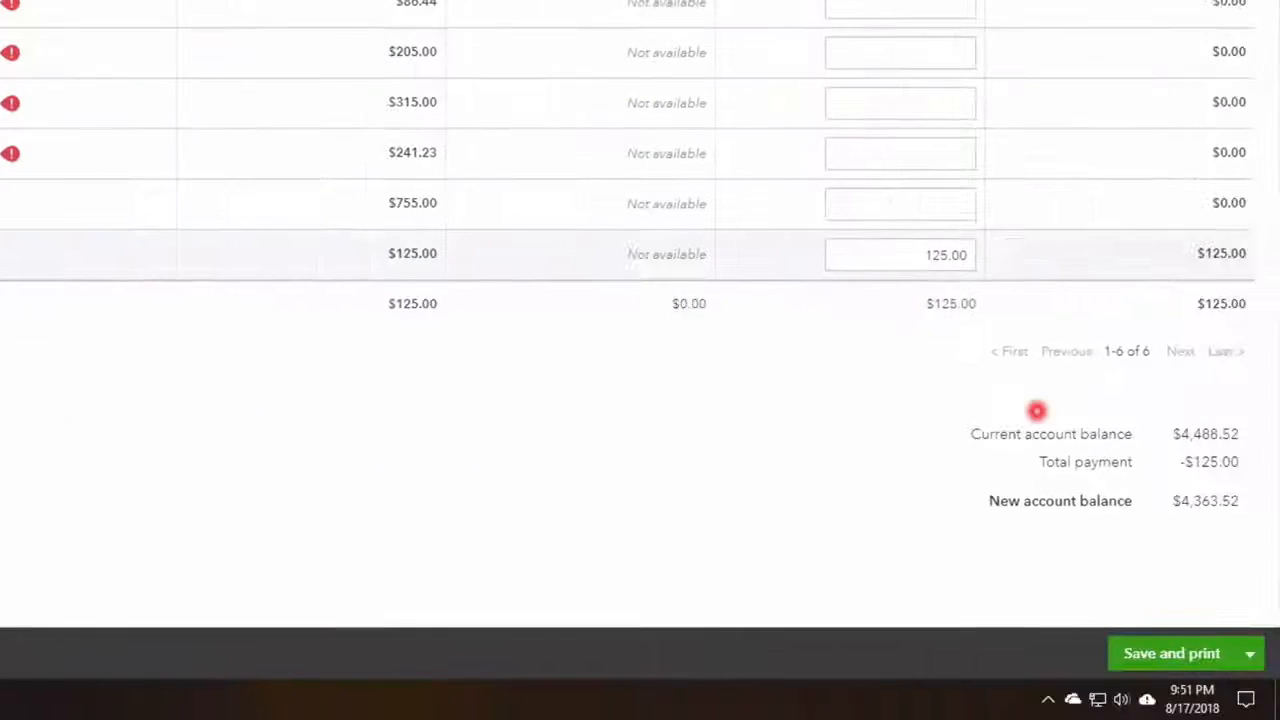
left_click(1230, 660)
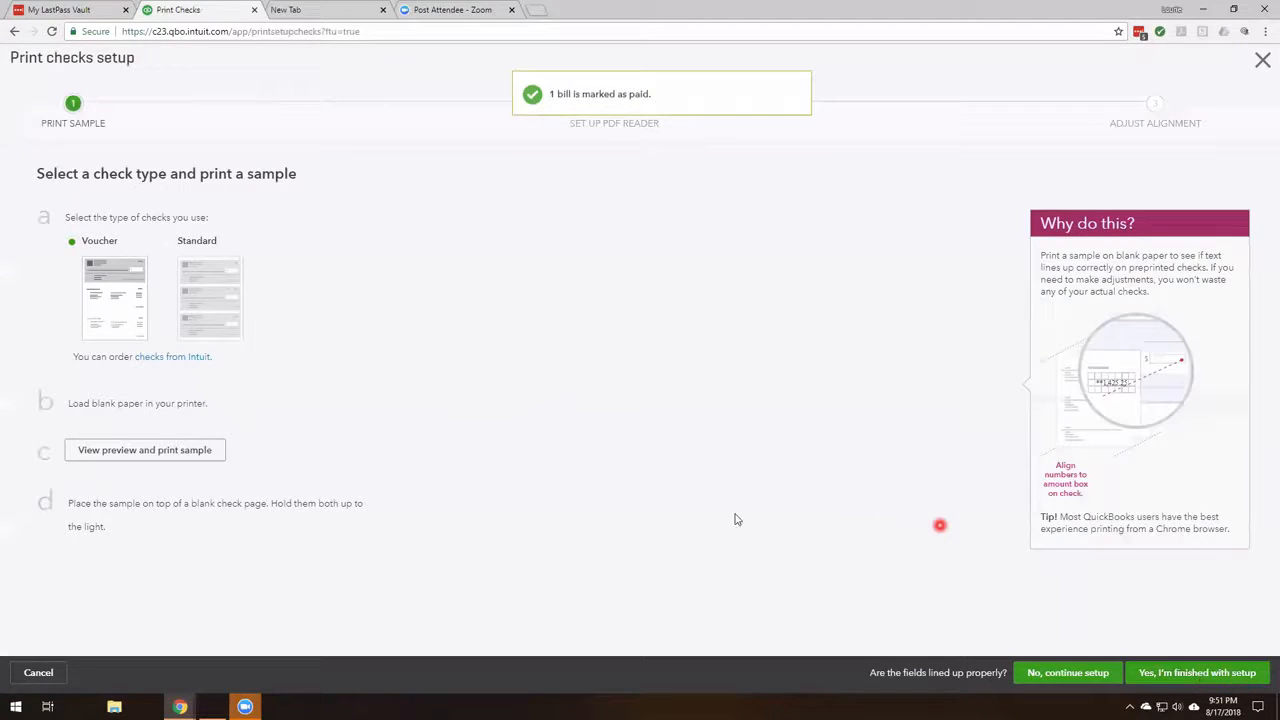
left_click(1216, 675)
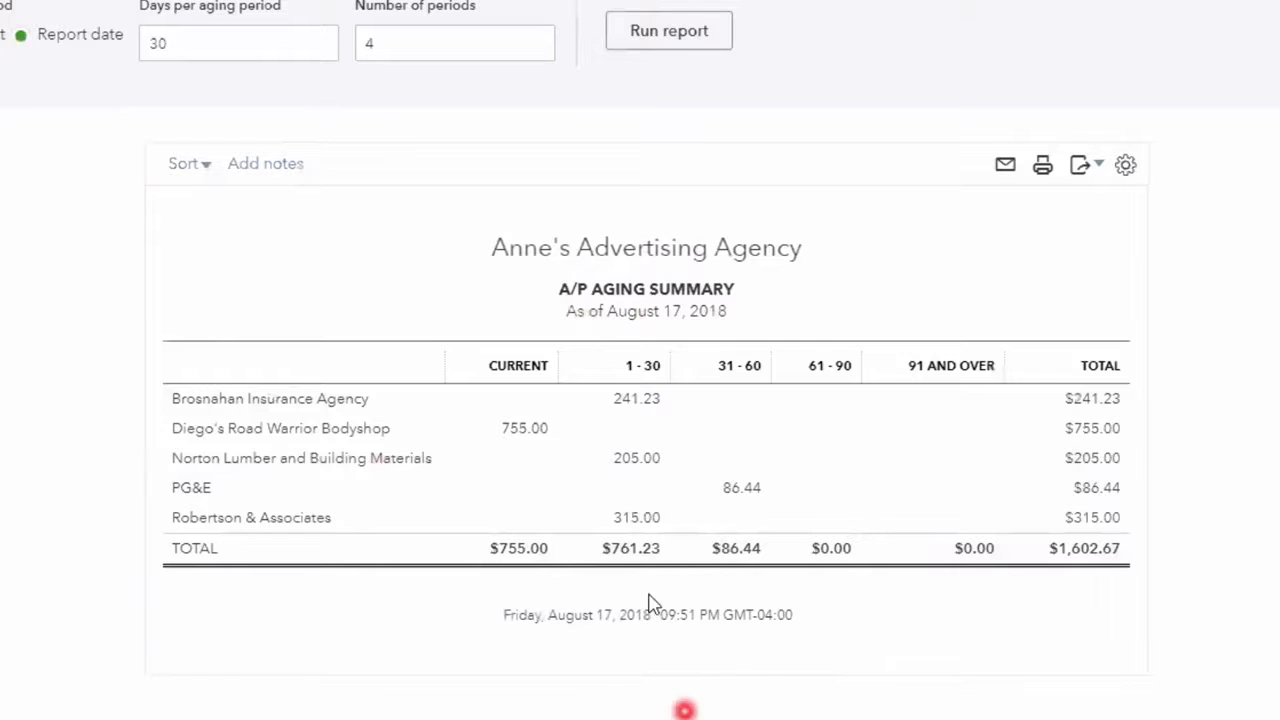
- Create a new expense and add American Airlines as a new vendor for its payee
left_click(1097, 106)
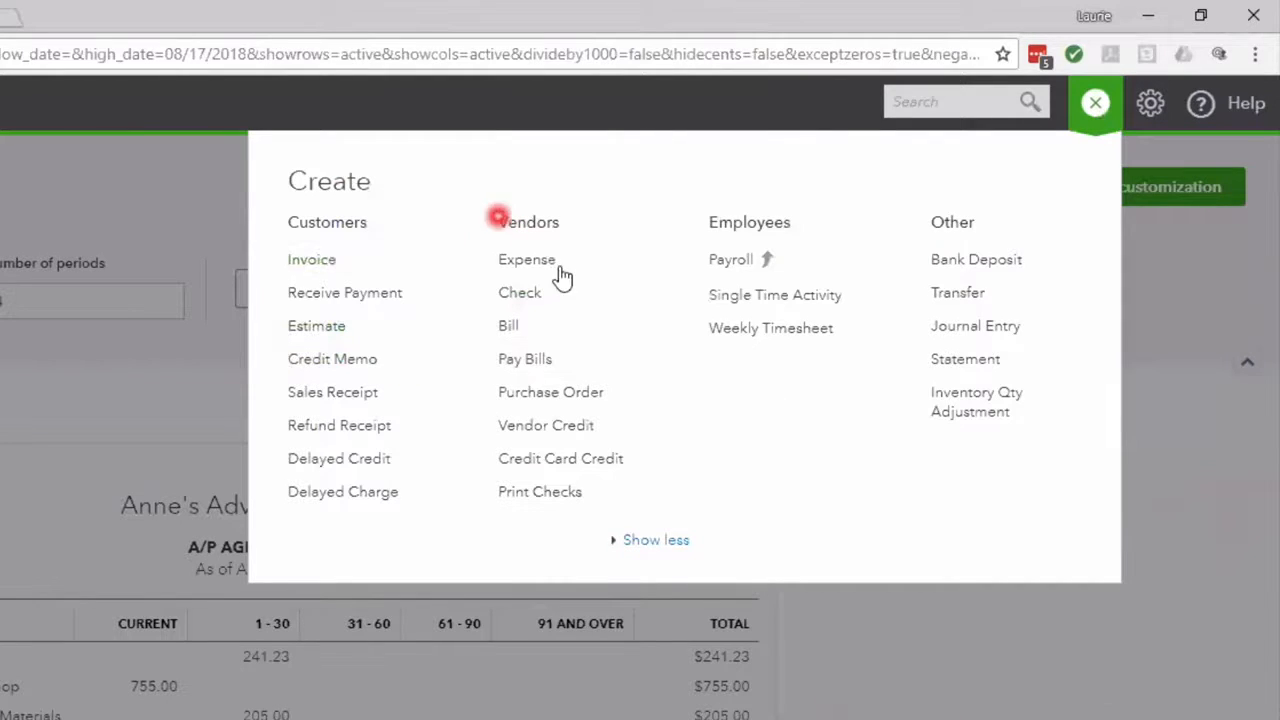
left_click(600, 240)
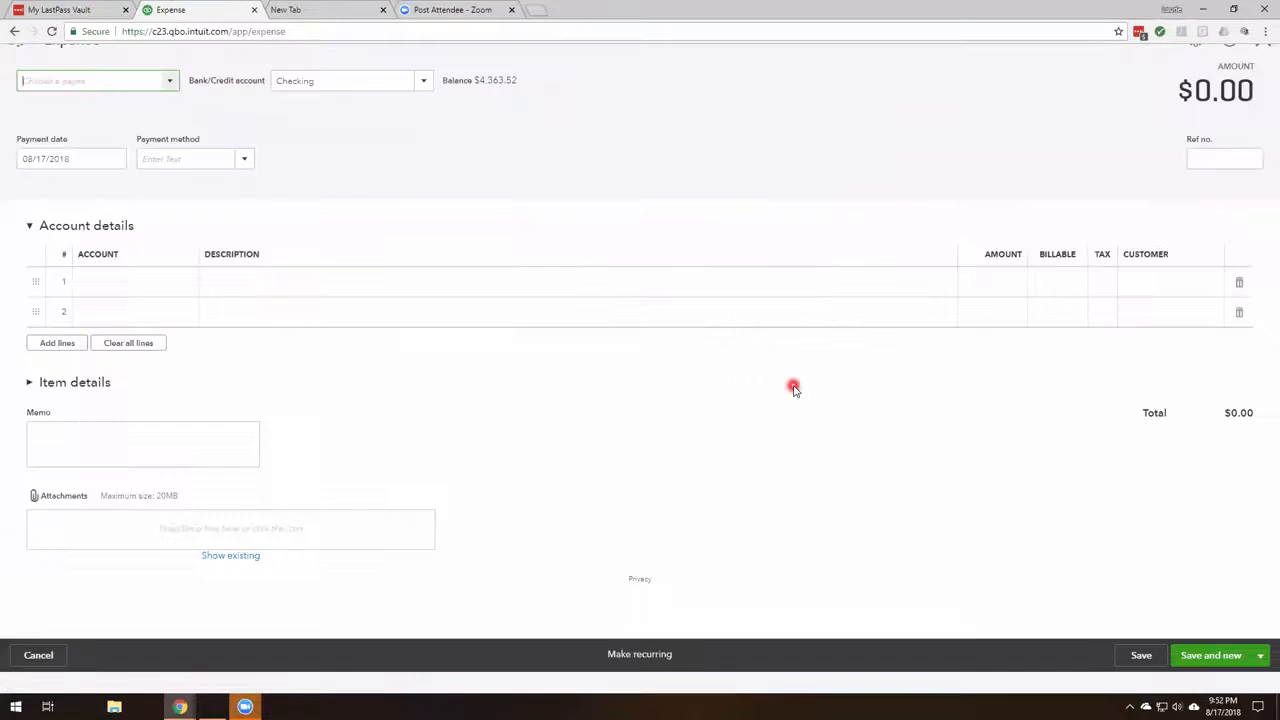
left_click(162, 105)
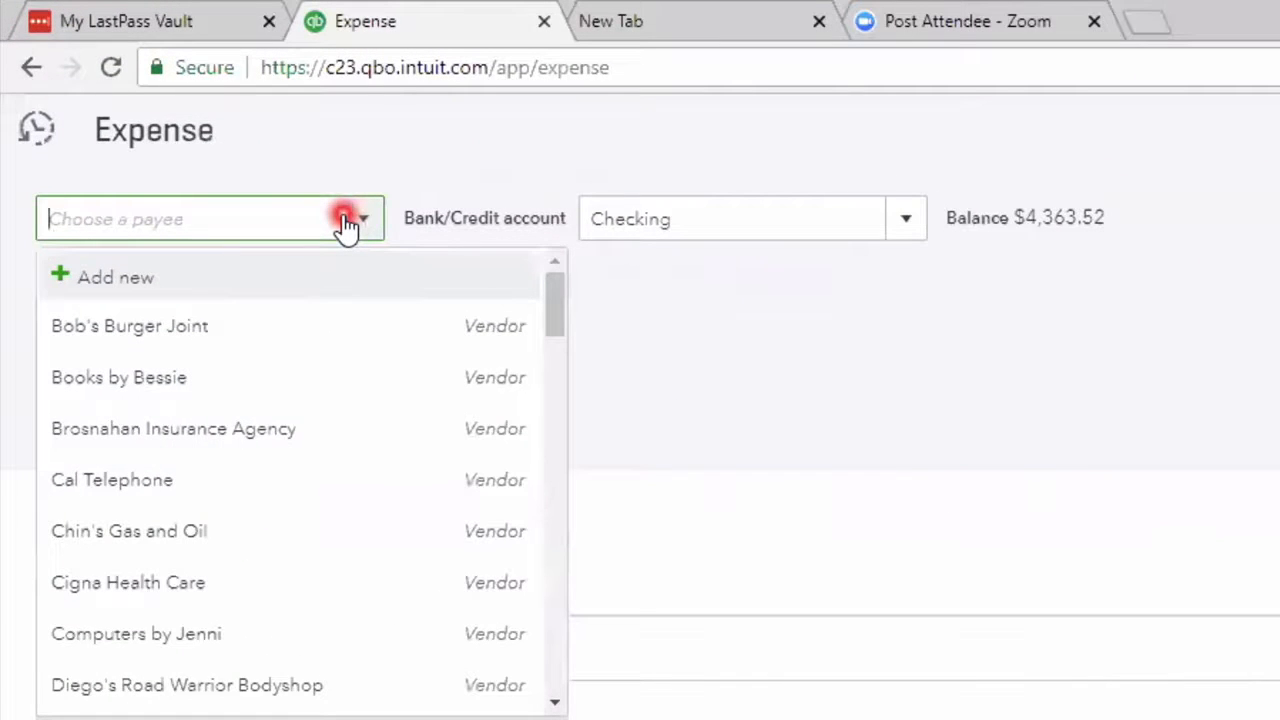
type("Amer")
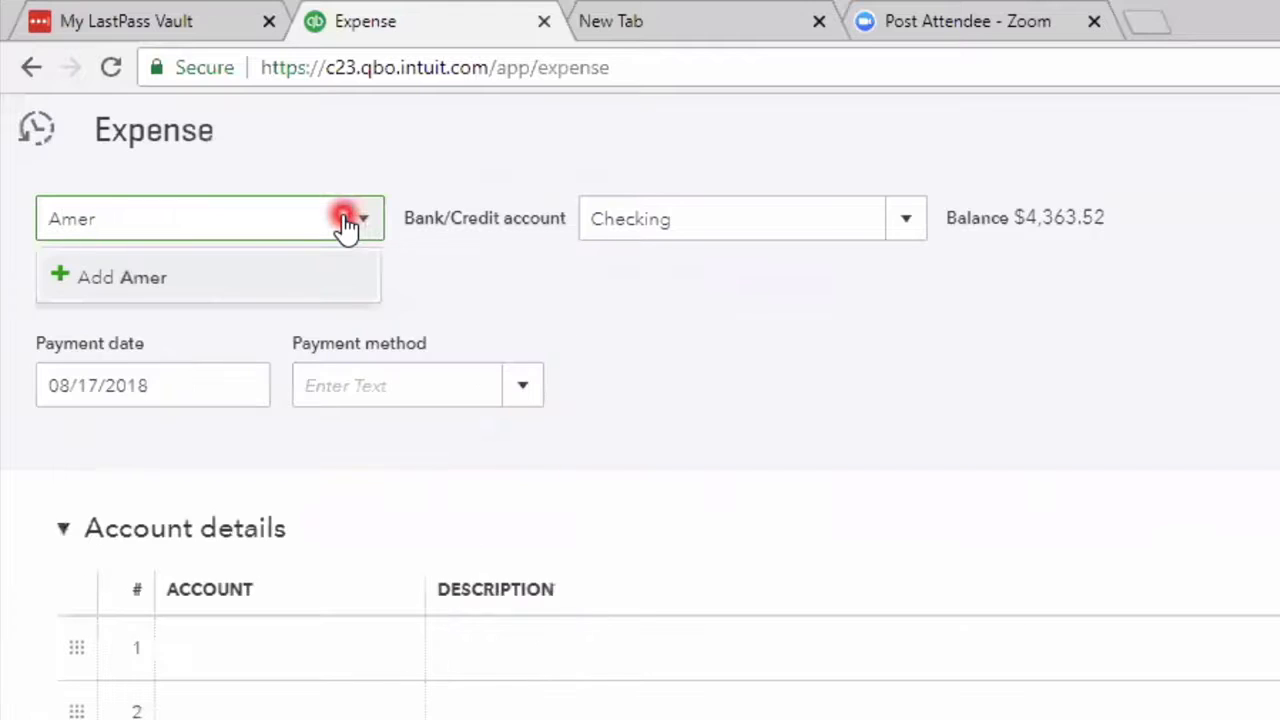
type("ican Aoi")
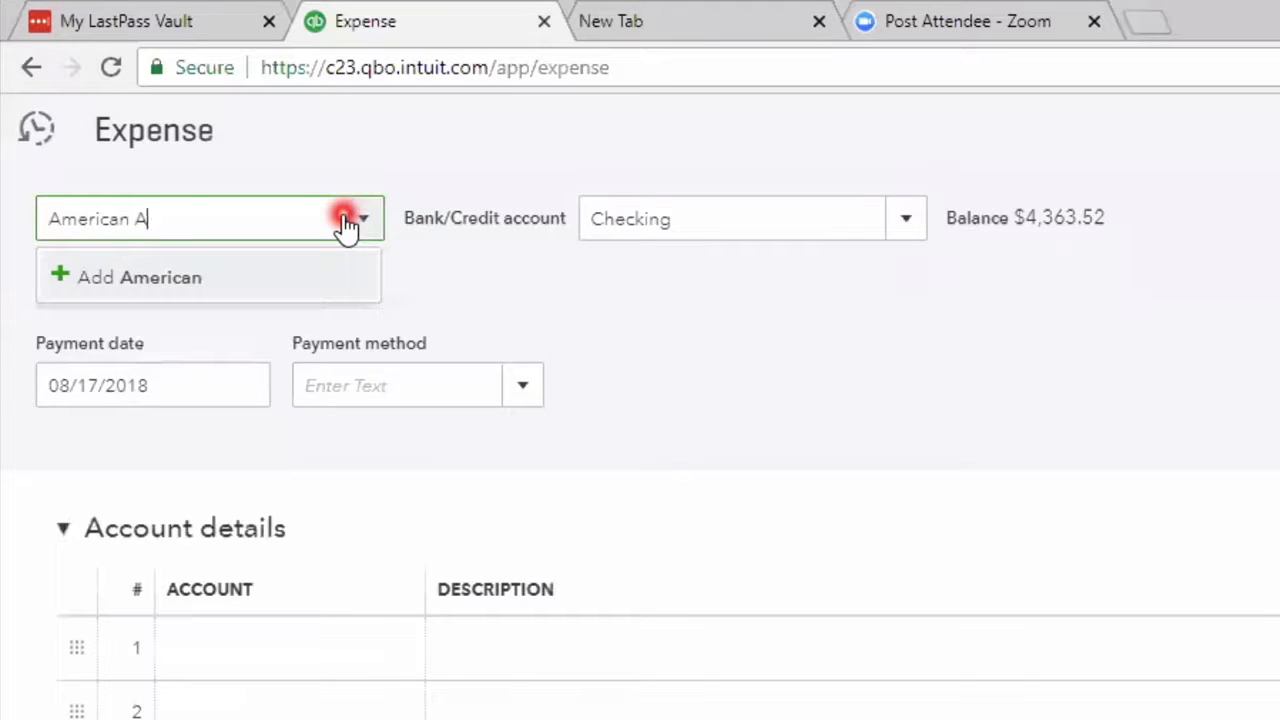
key("BackSpace")
key("BackSpace")
key("BackSpace")
type("A")
type("irlines")
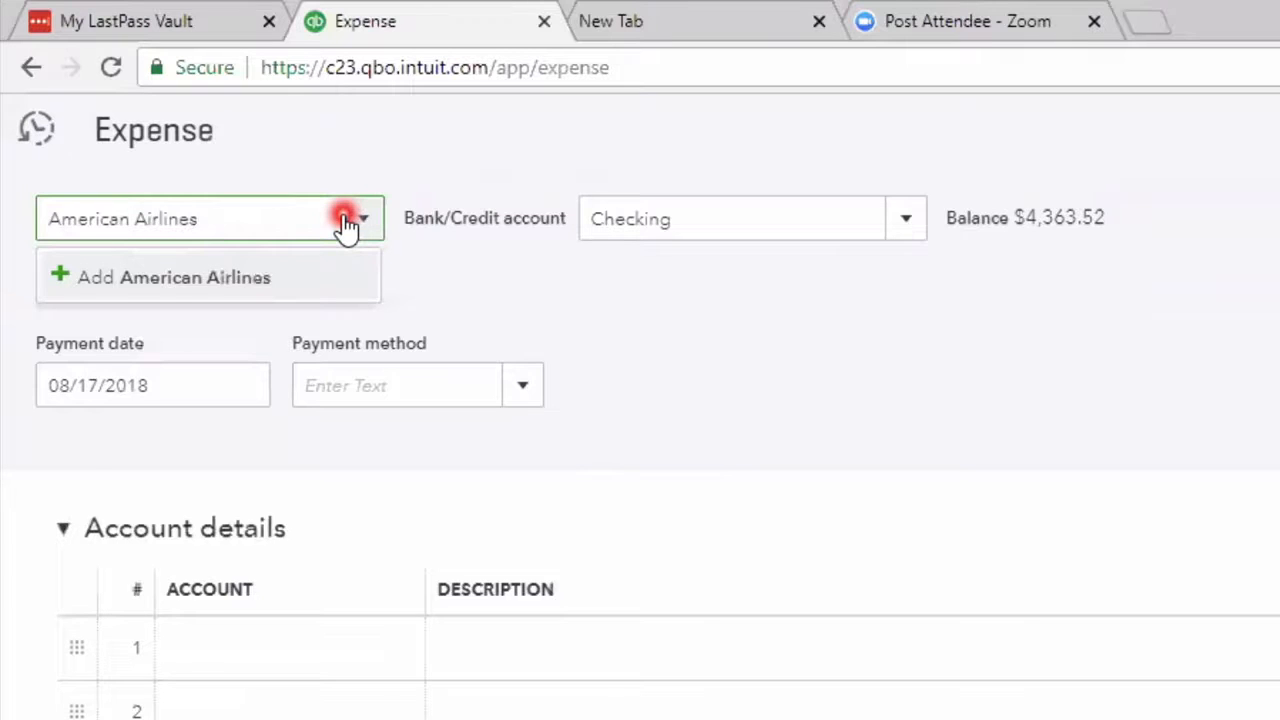
left_click(345, 222)
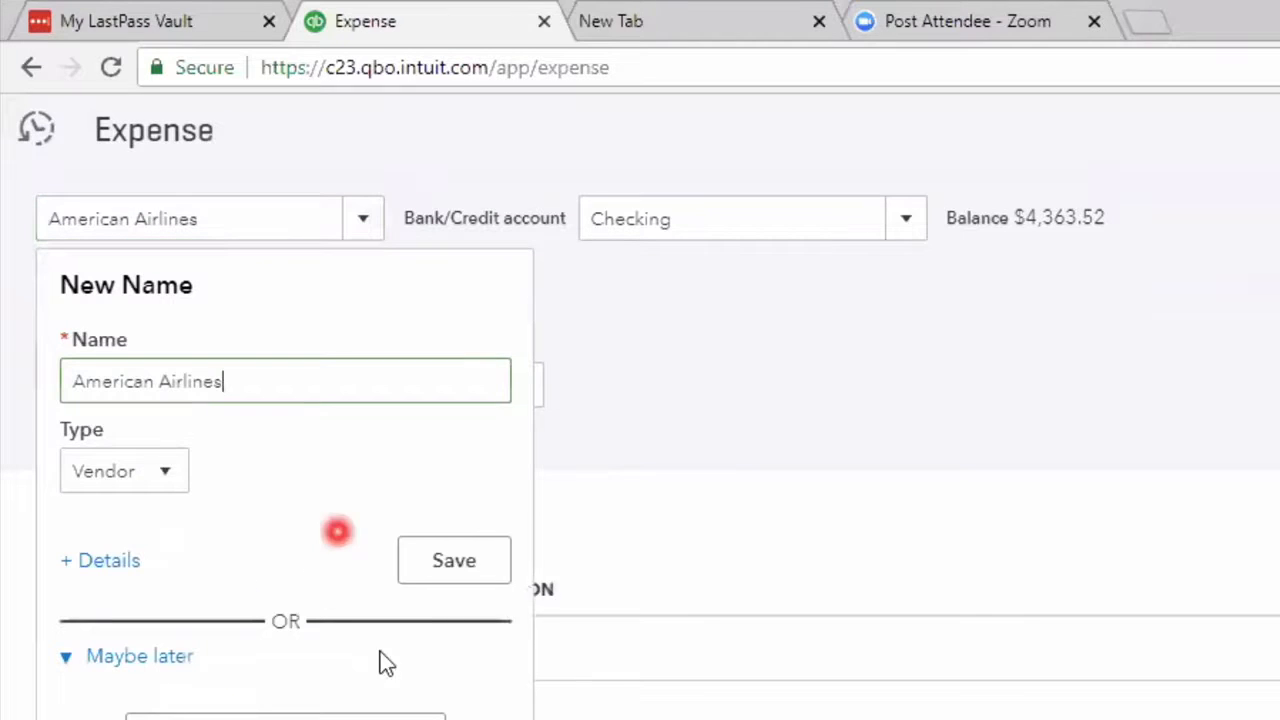
left_click(480, 562)
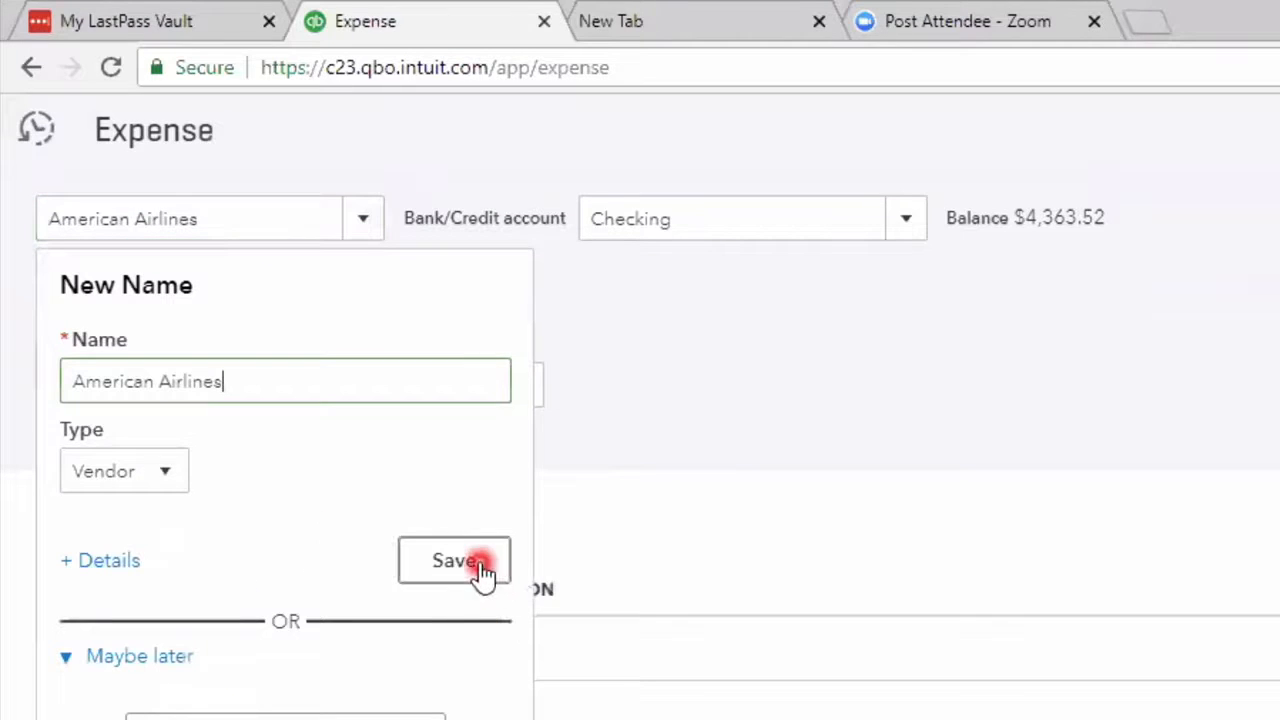
- Set both the bank/credit account and the payment method of the expense to Visa
left_click(910, 218)
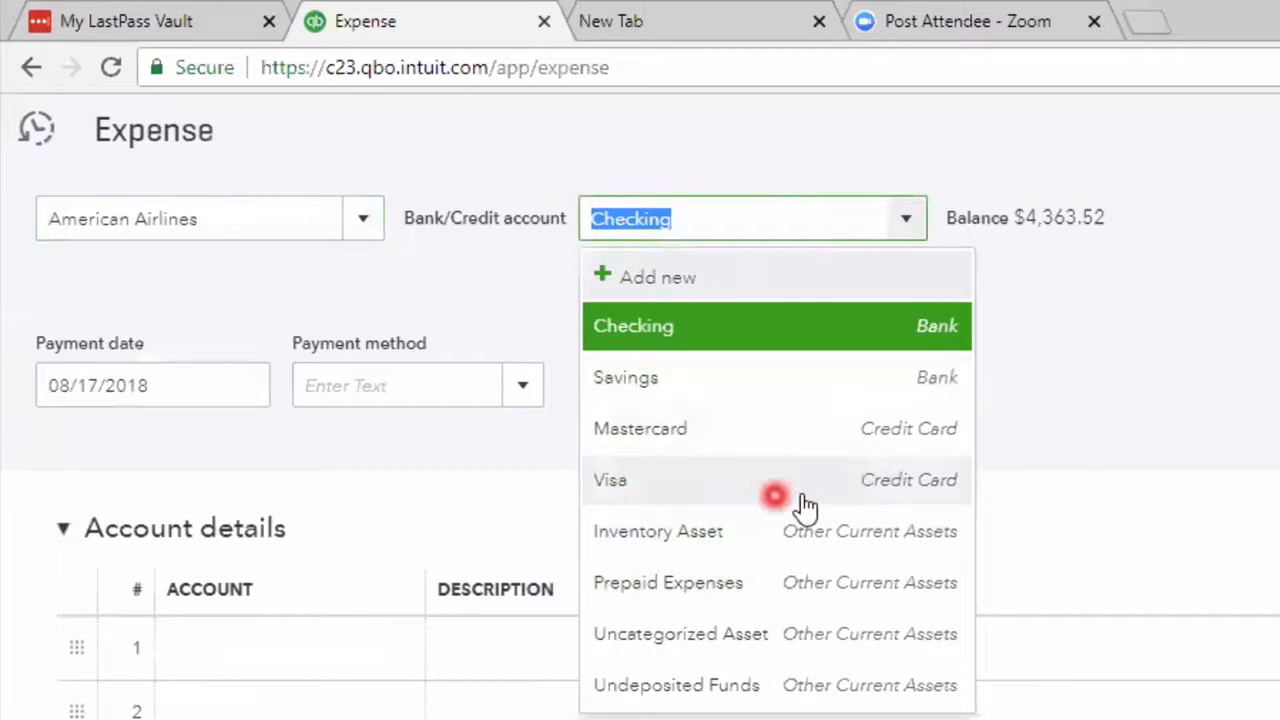
left_click(700, 486)
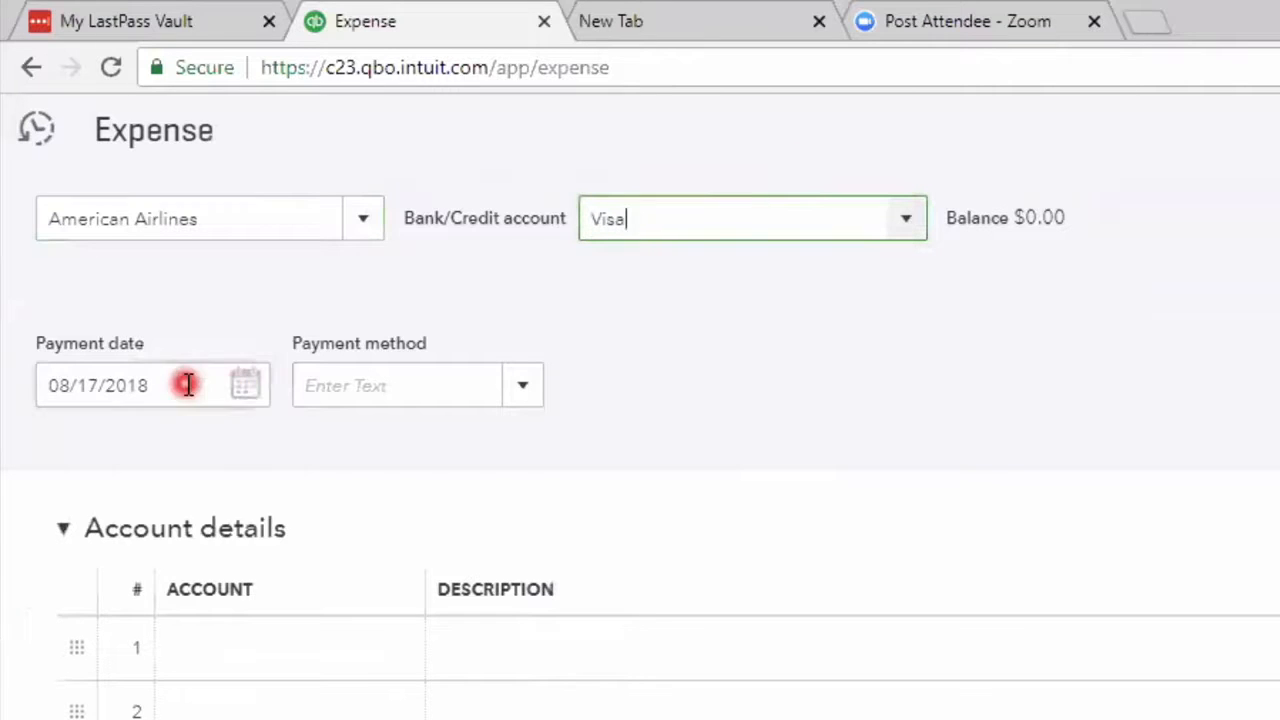
left_click(530, 395)
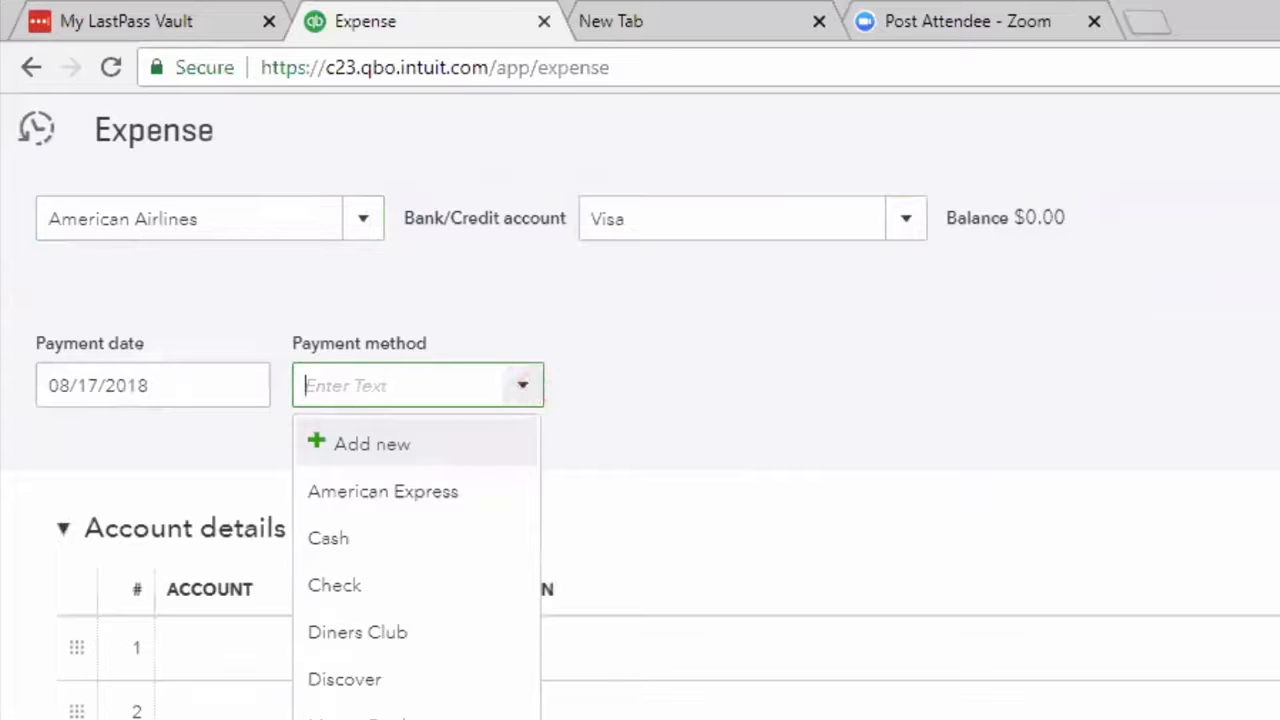
left_click(325, 718)
- Fill the first account line of the expense with Automobile:Fuel and an amount of 25
left_click(236, 659)
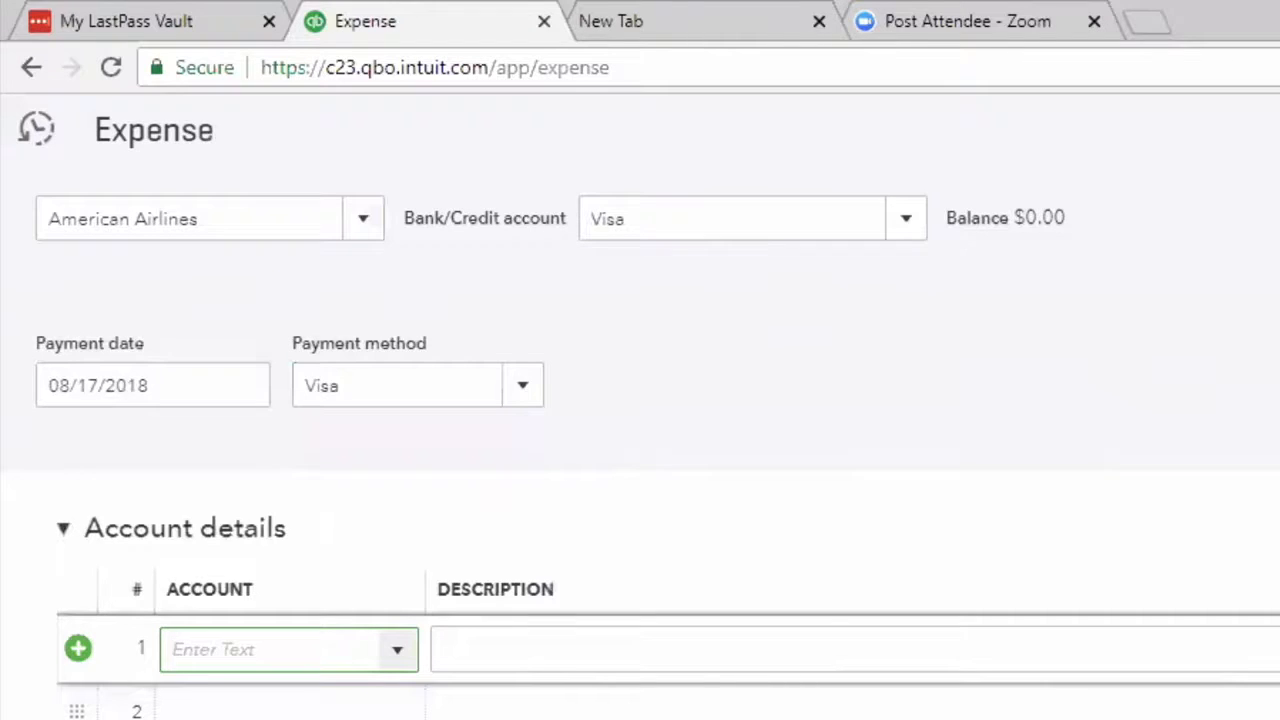
left_click(397, 649)
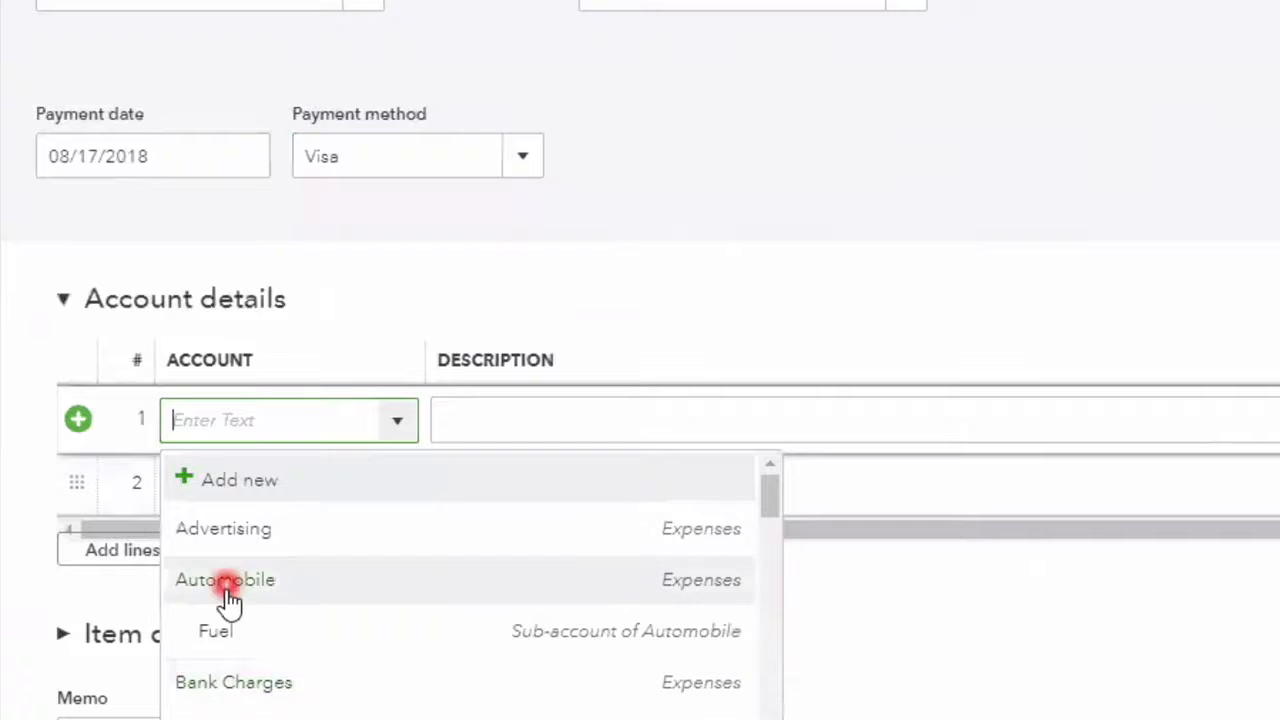
left_click(229, 638)
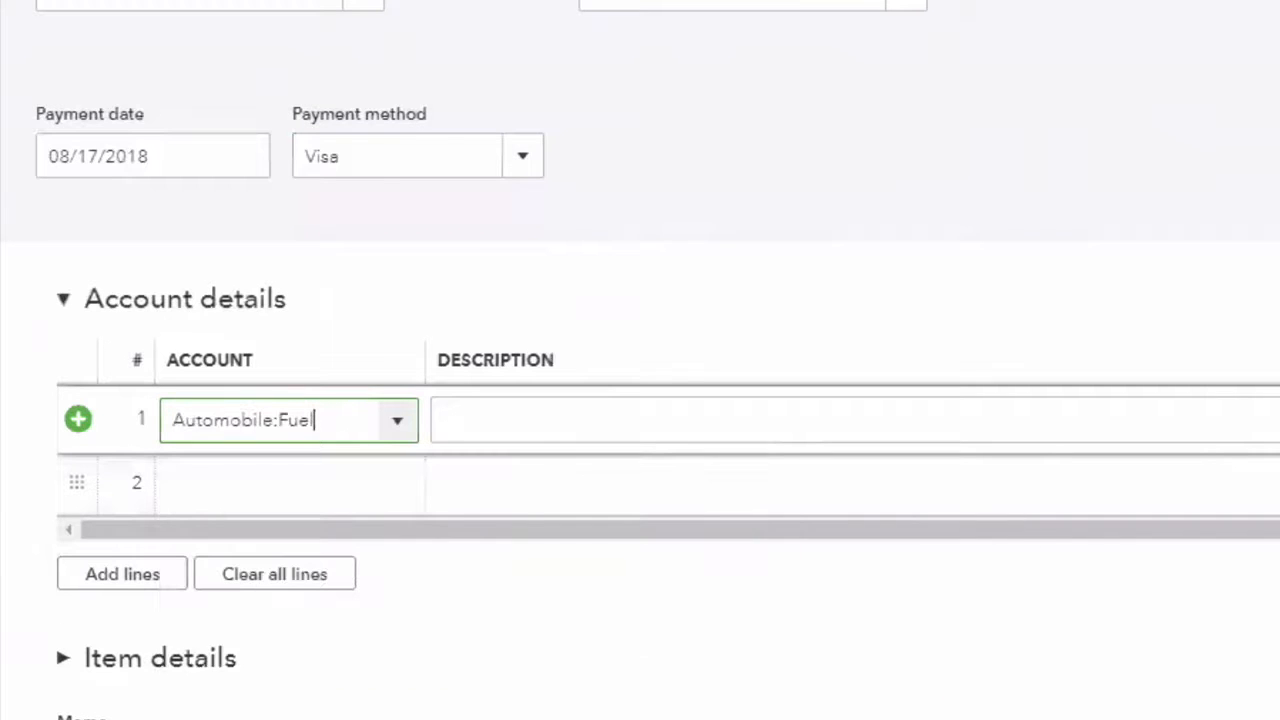
left_click(665, 450)
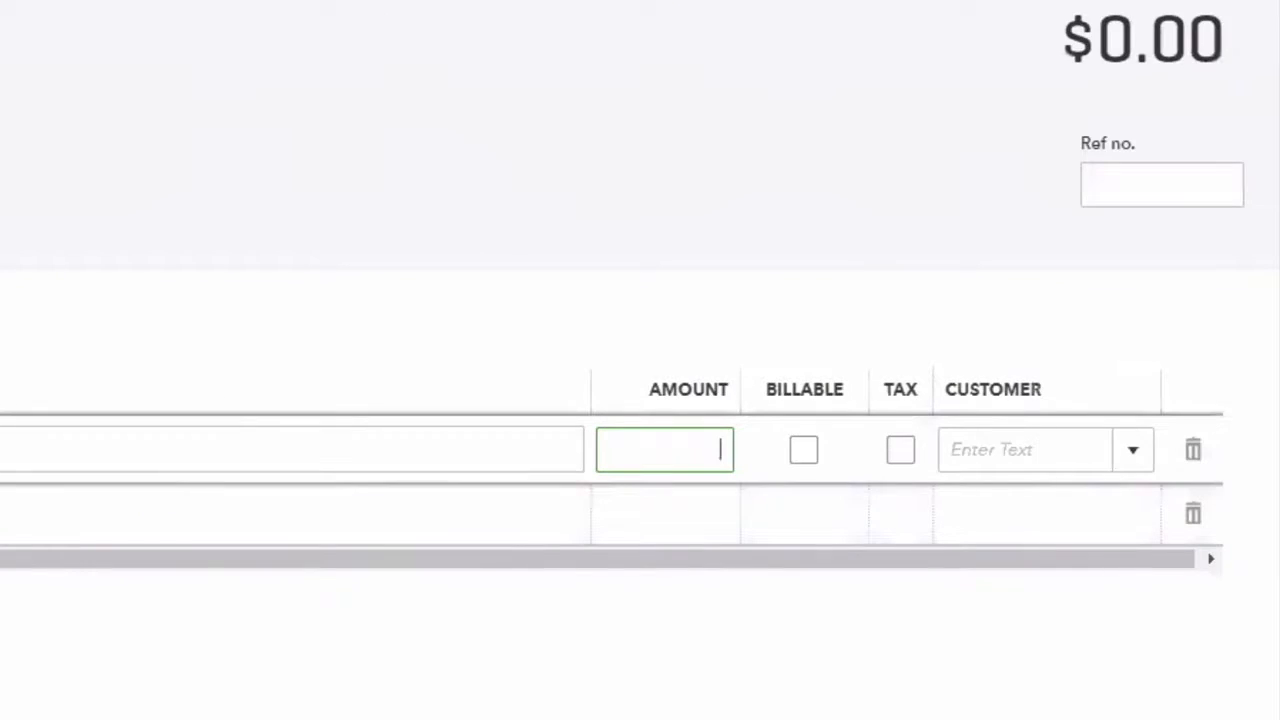
type("25")
- Fill the second account line of the expense with Office Expenses and an amount of 36
key("Tab")
key("Tab")
key("Tab")
key("Tab")
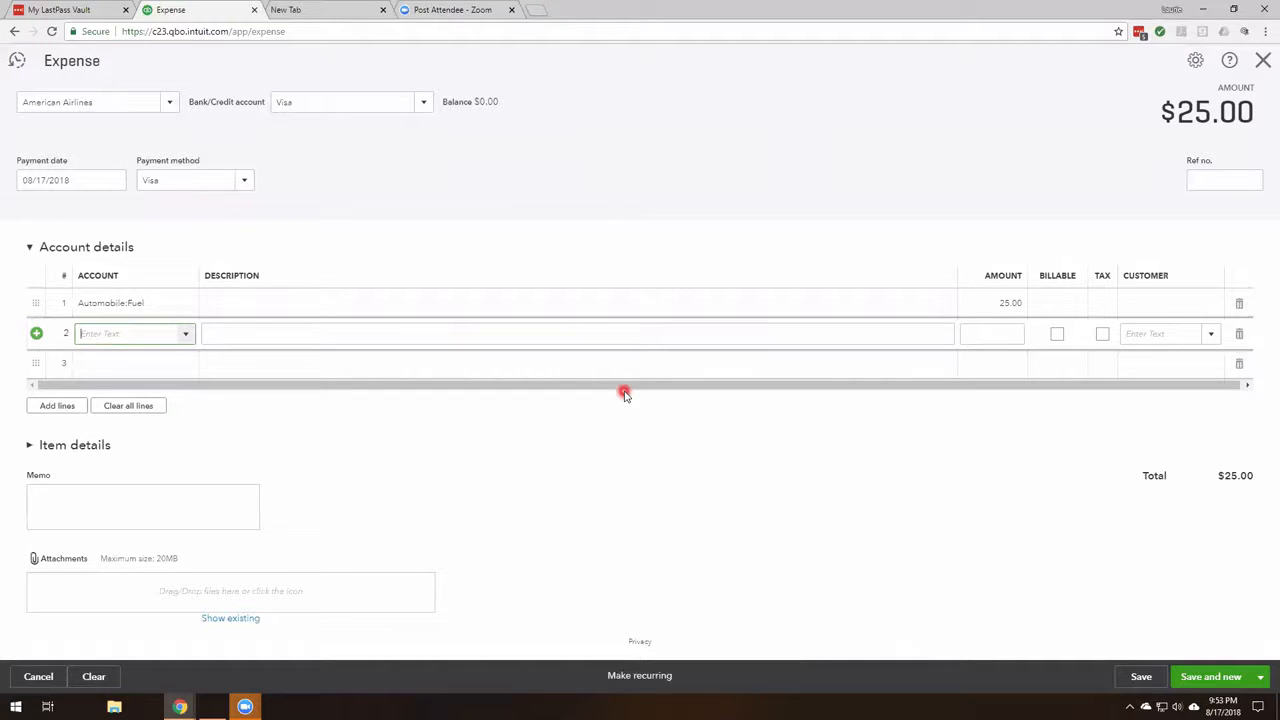
type("offi")
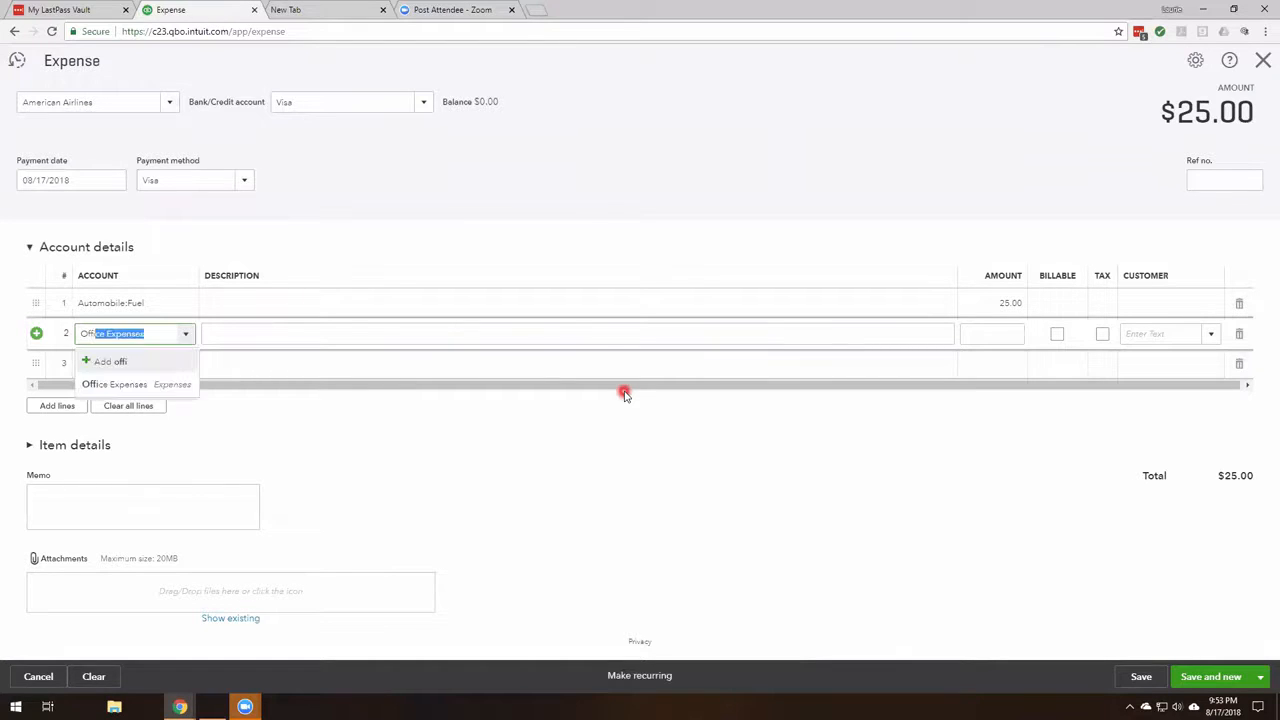
key("Tab")
key("Tab")
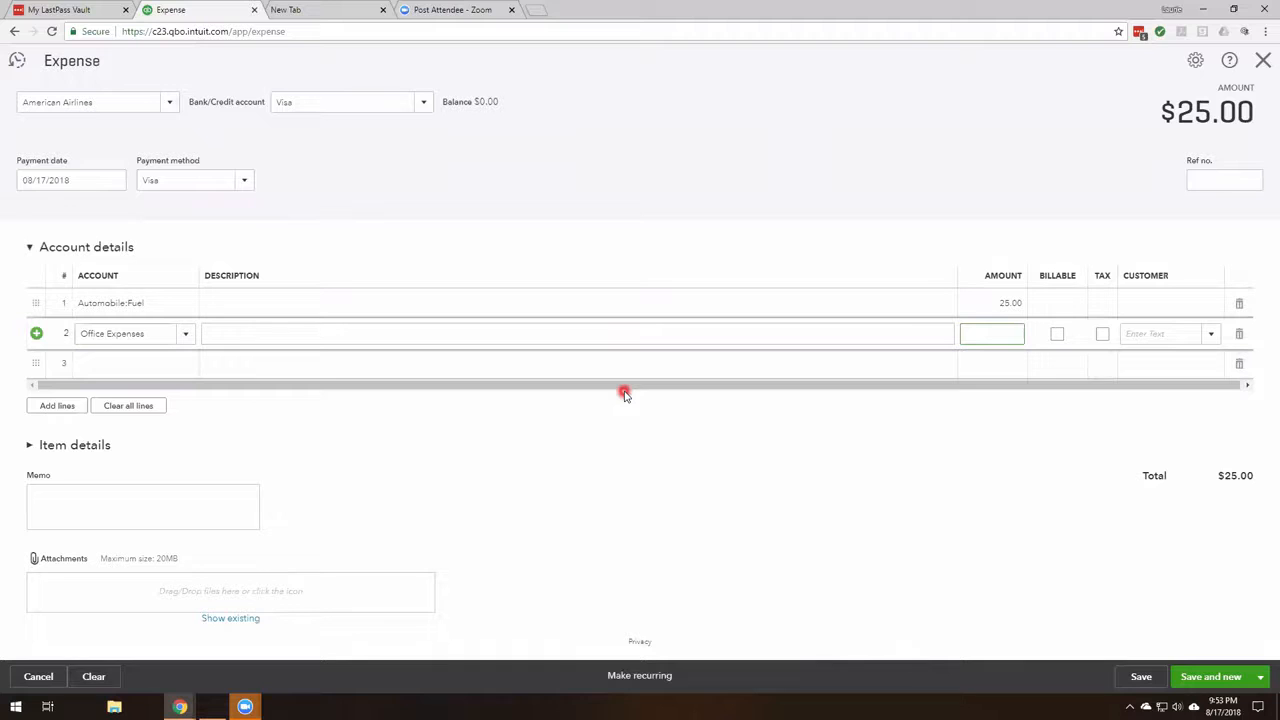
- Fill the third account line of the expense with the Advertising account and an amount of 165
left_click(109, 364)
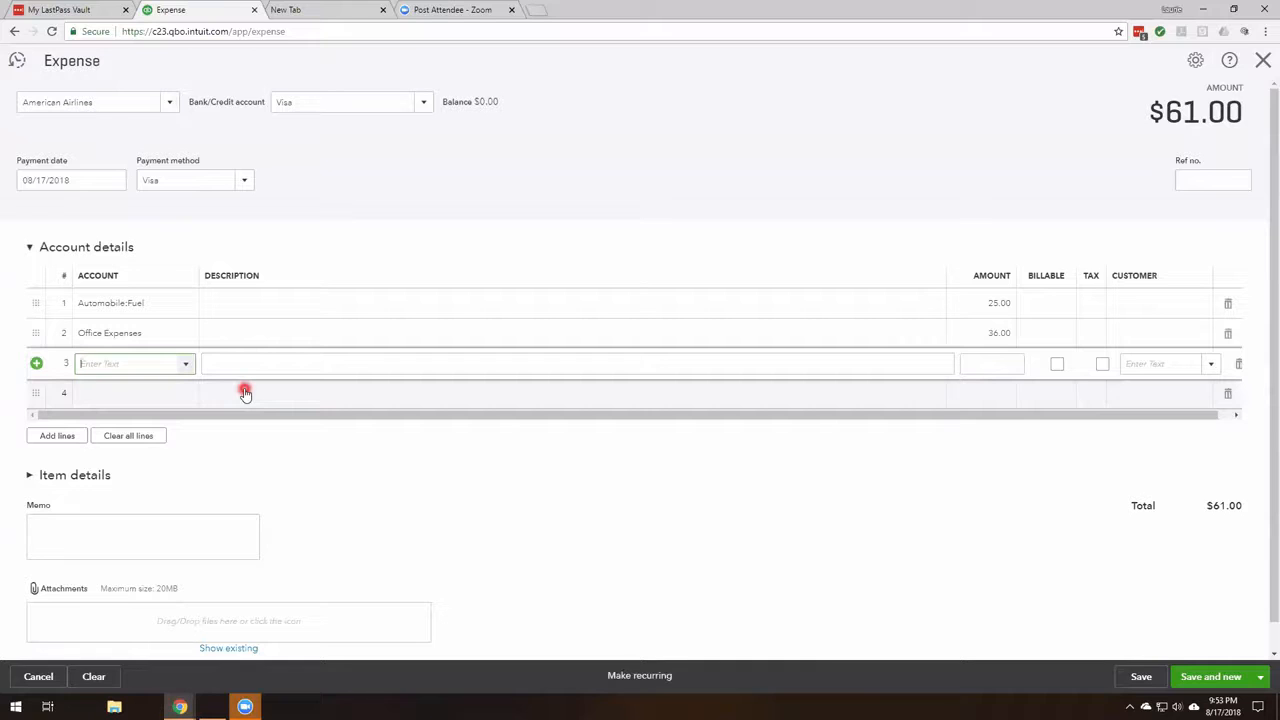
left_click(185, 364)
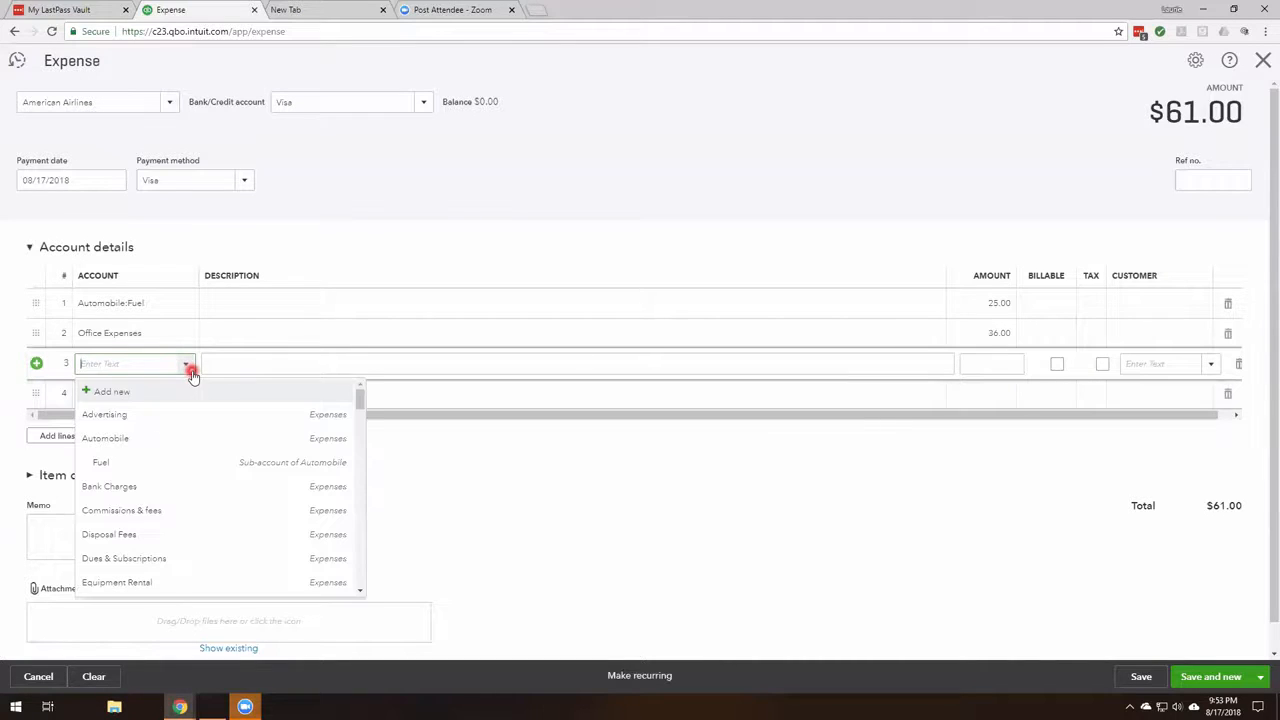
left_click(96, 415)
left_click(1001, 368)
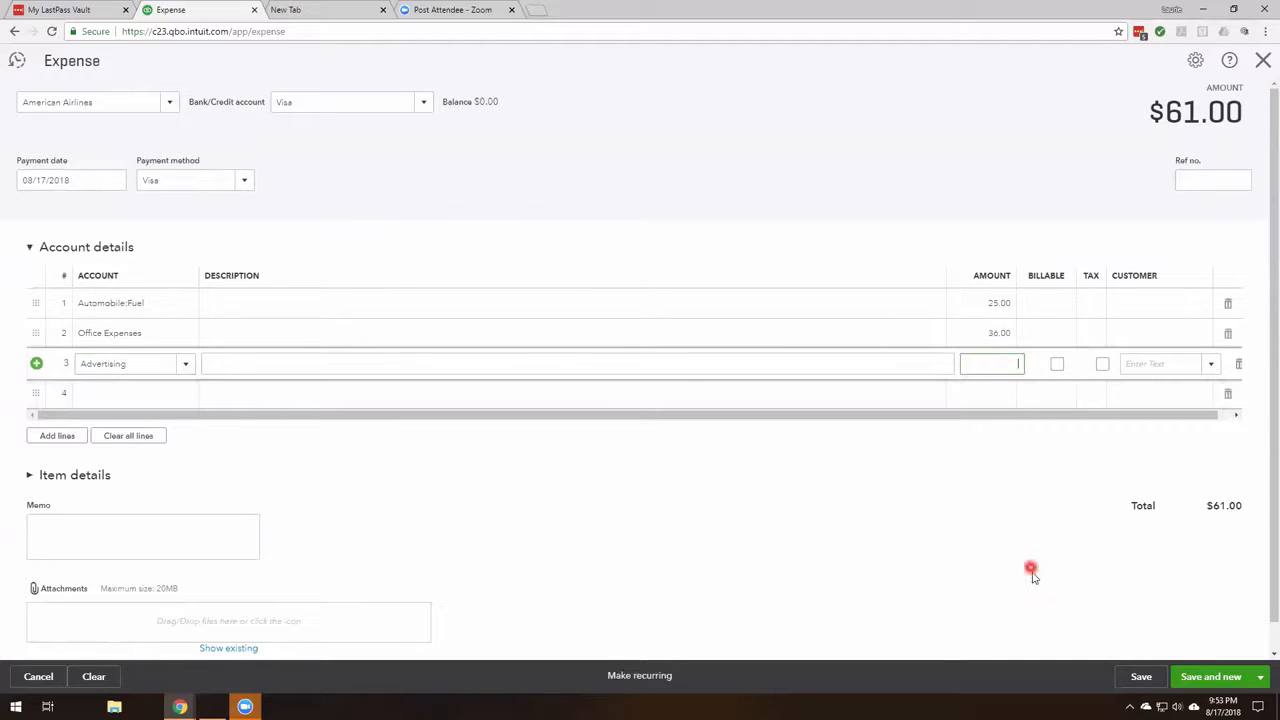
type("165")
key("Tab")
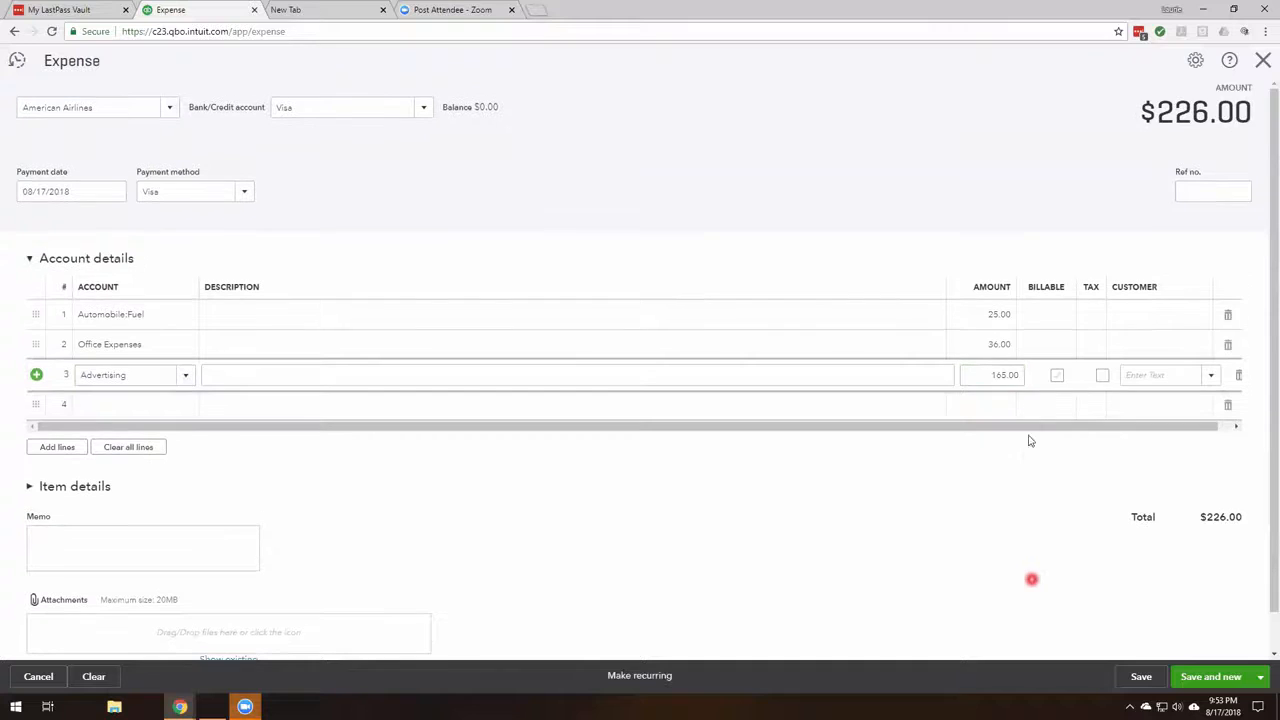
left_click(766, 405)
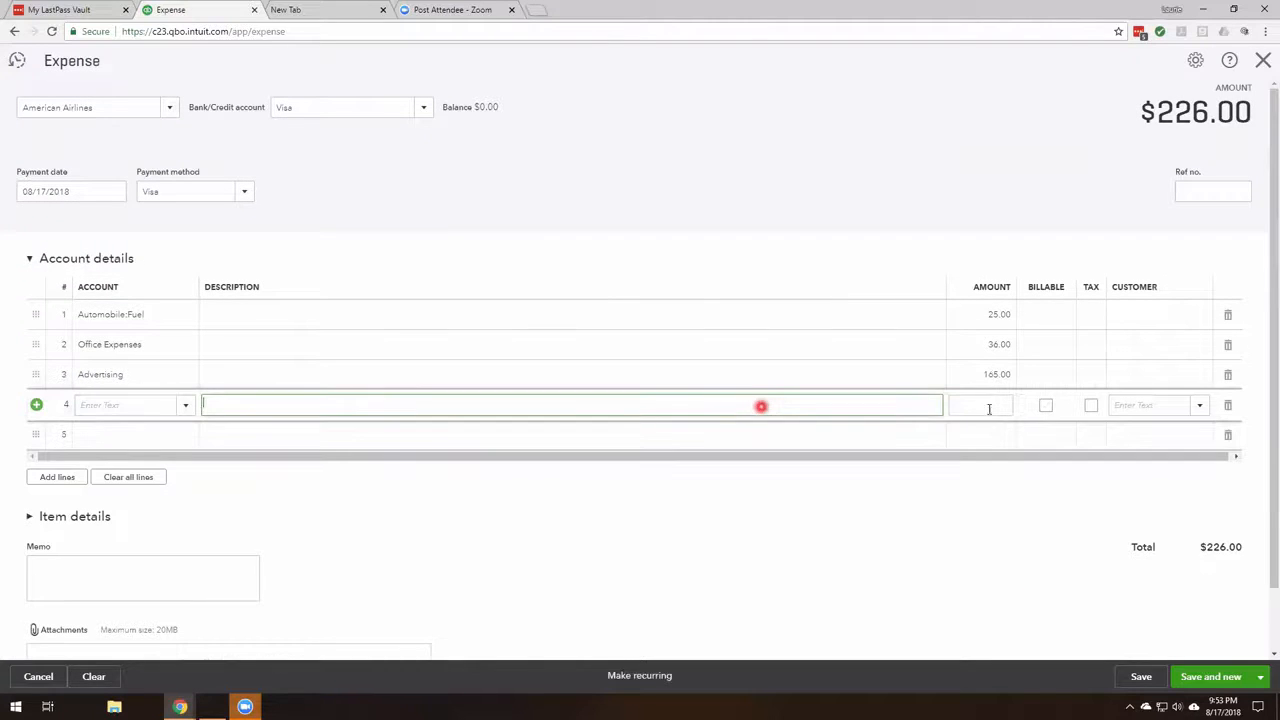
- Save the American Airlines expense and close the new blank expense form
left_click(1230, 688)
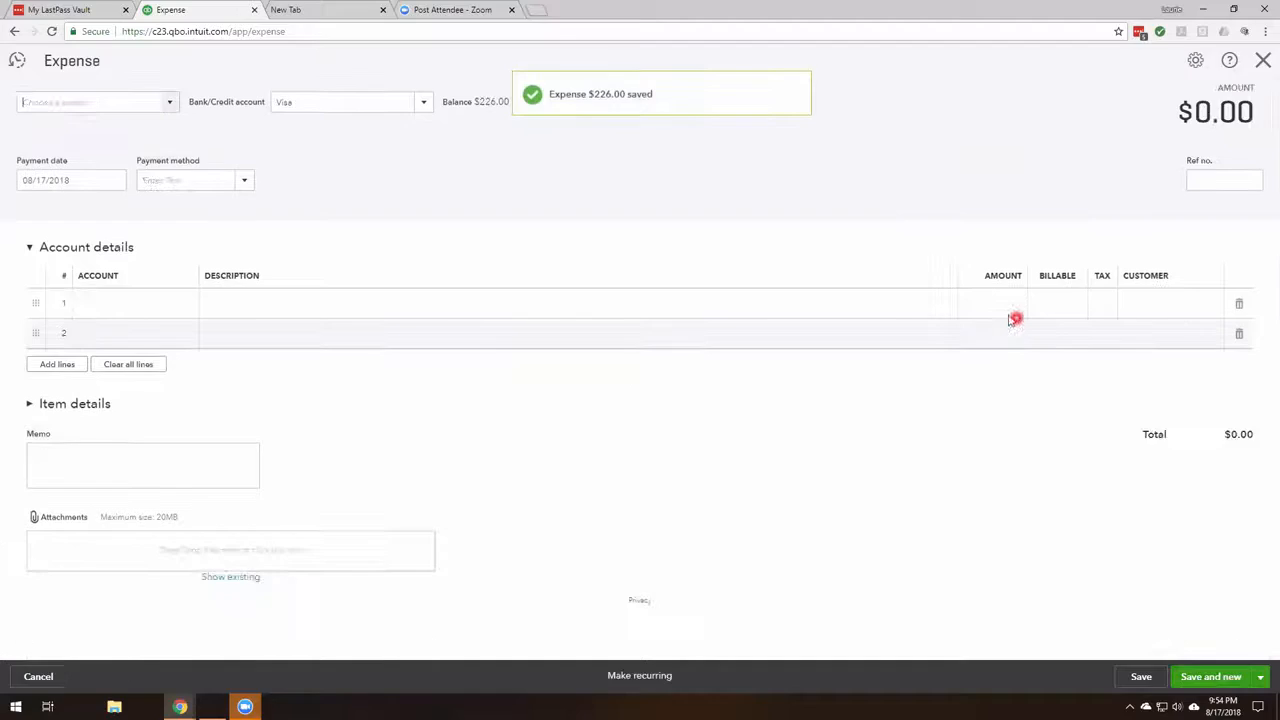
left_click(1263, 62)
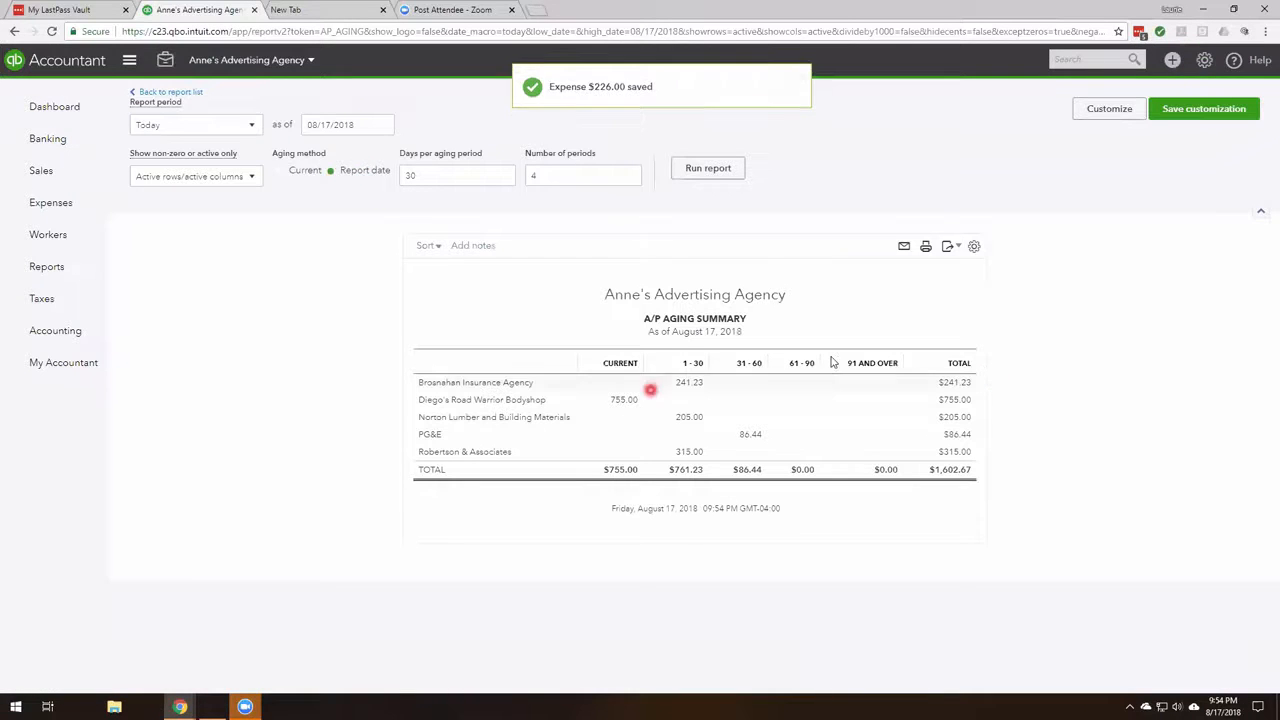
- Open the list of transaction types that can be created
mouse_move(68, 203)
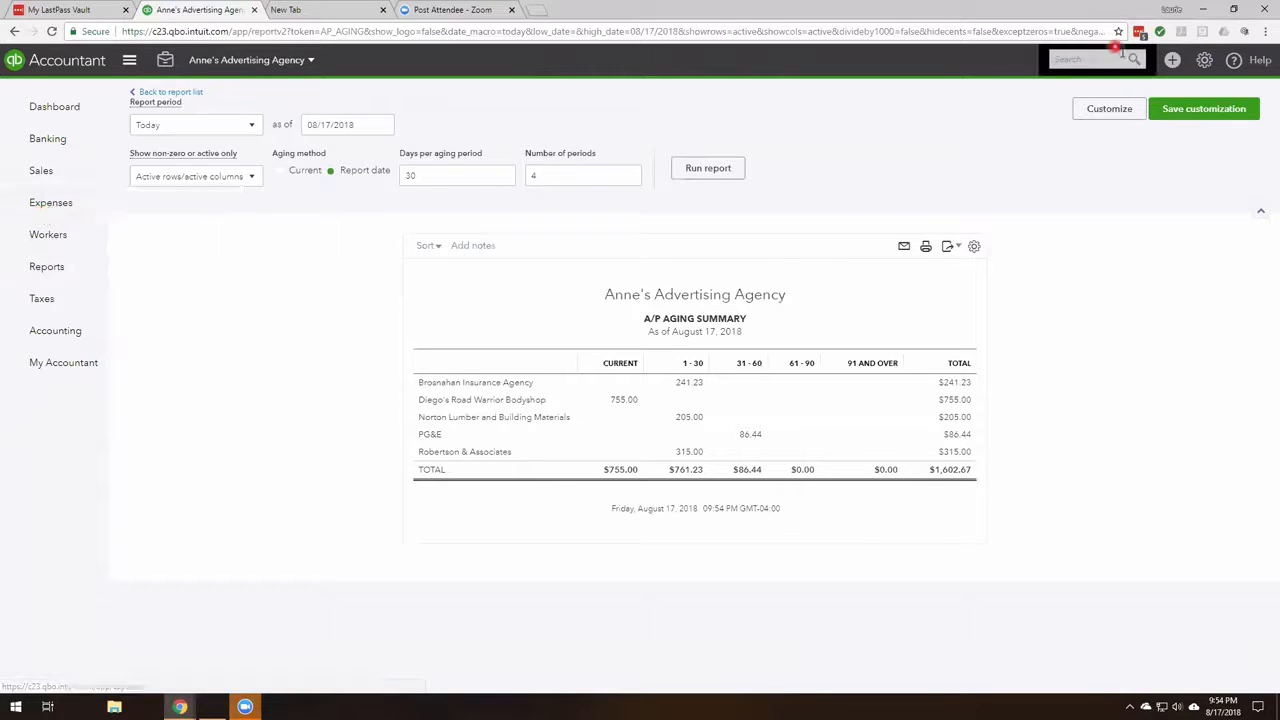
left_click(1172, 62)
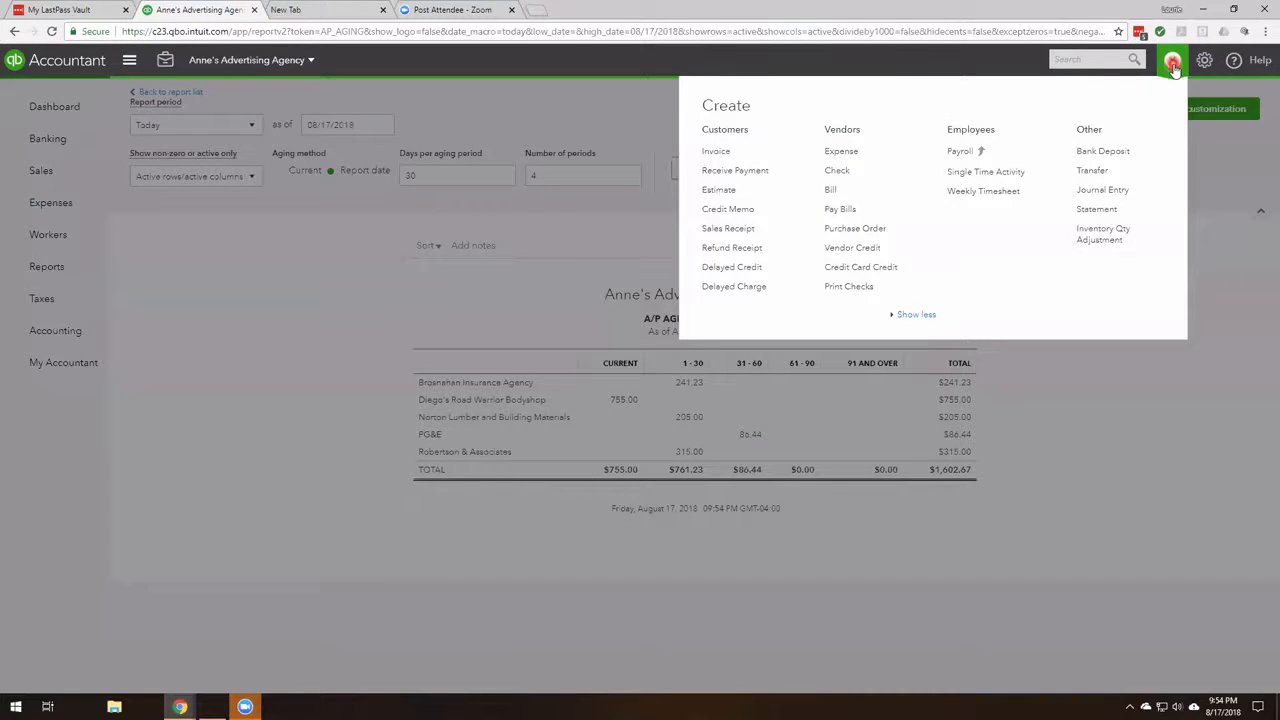